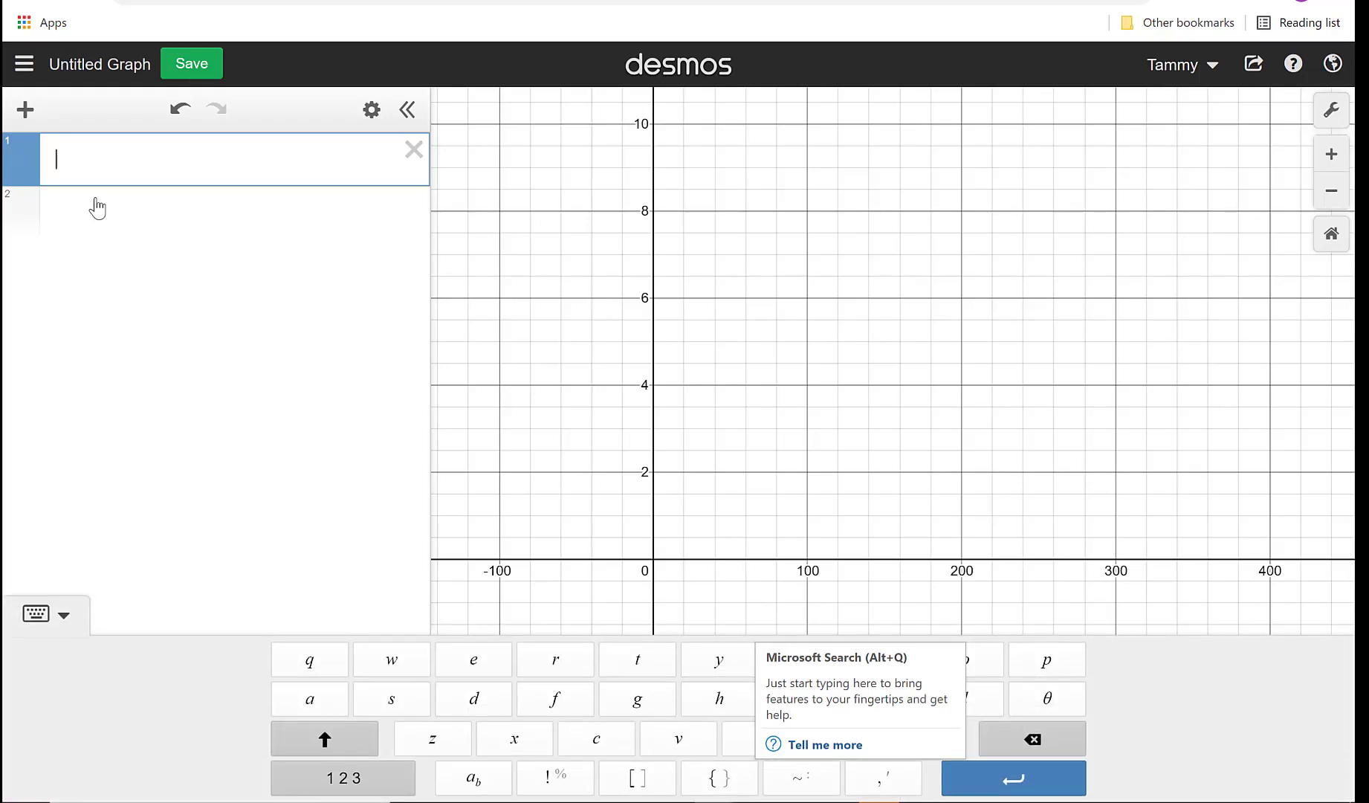
- Add a table with x₁ values 10, 50, 100 and 250
click(16, 108)
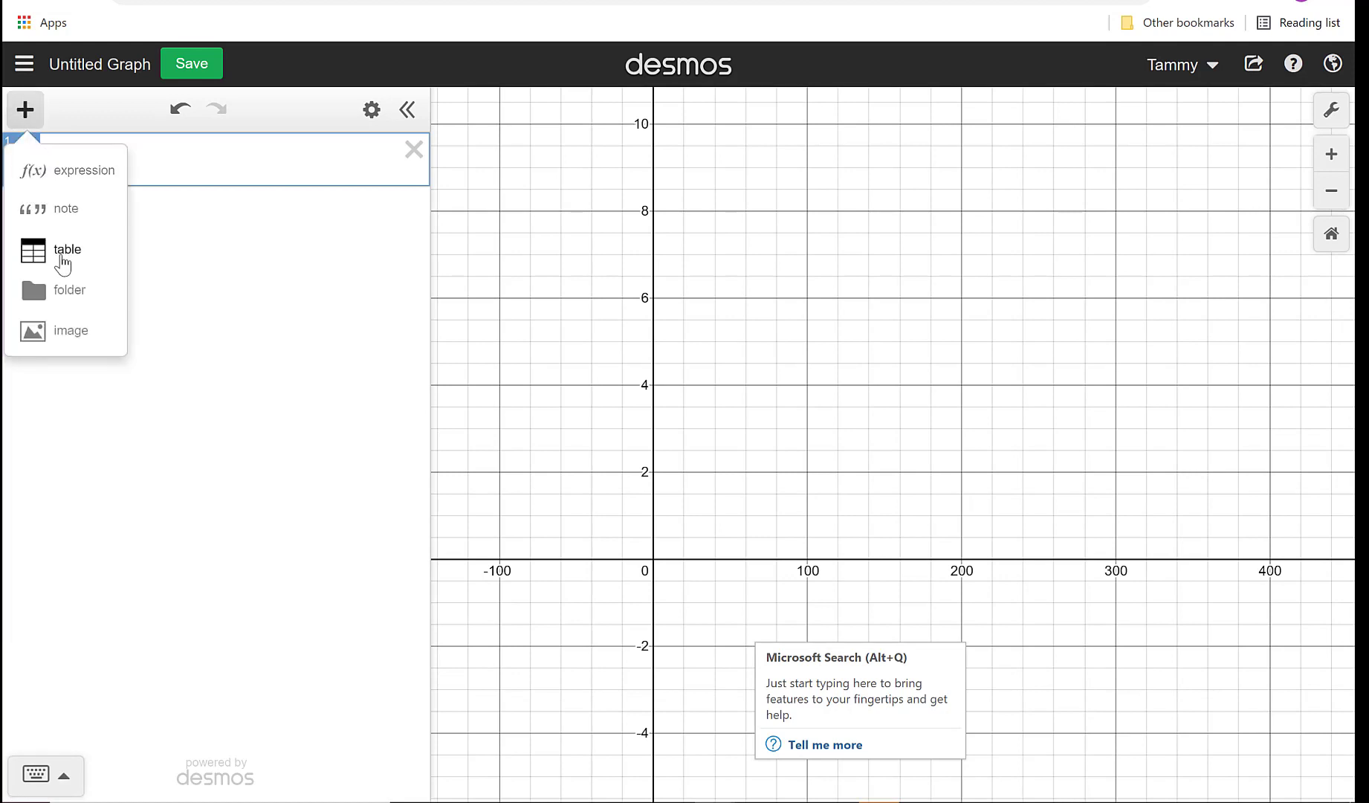
click(60, 252)
text(10)
click(89, 236)
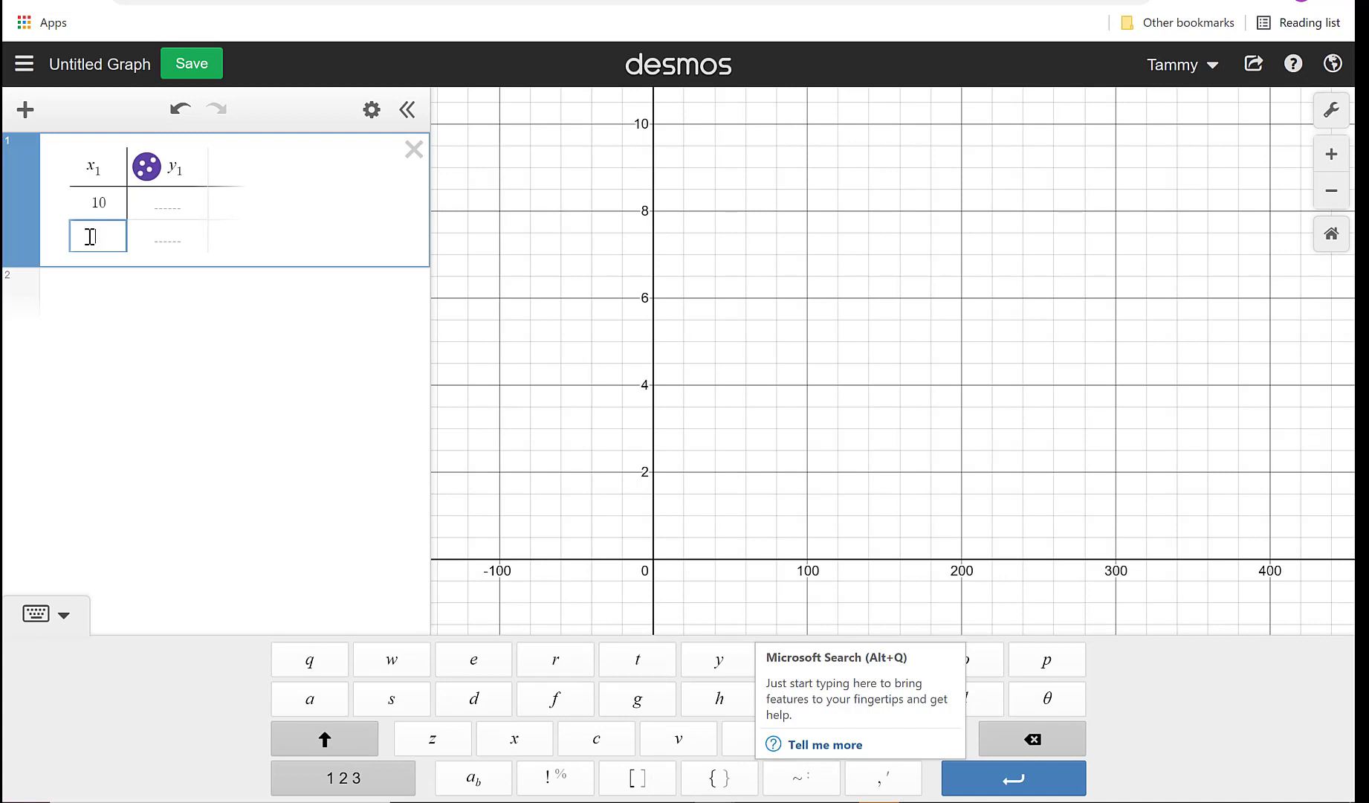
text(50)
key(Return)
text(100)
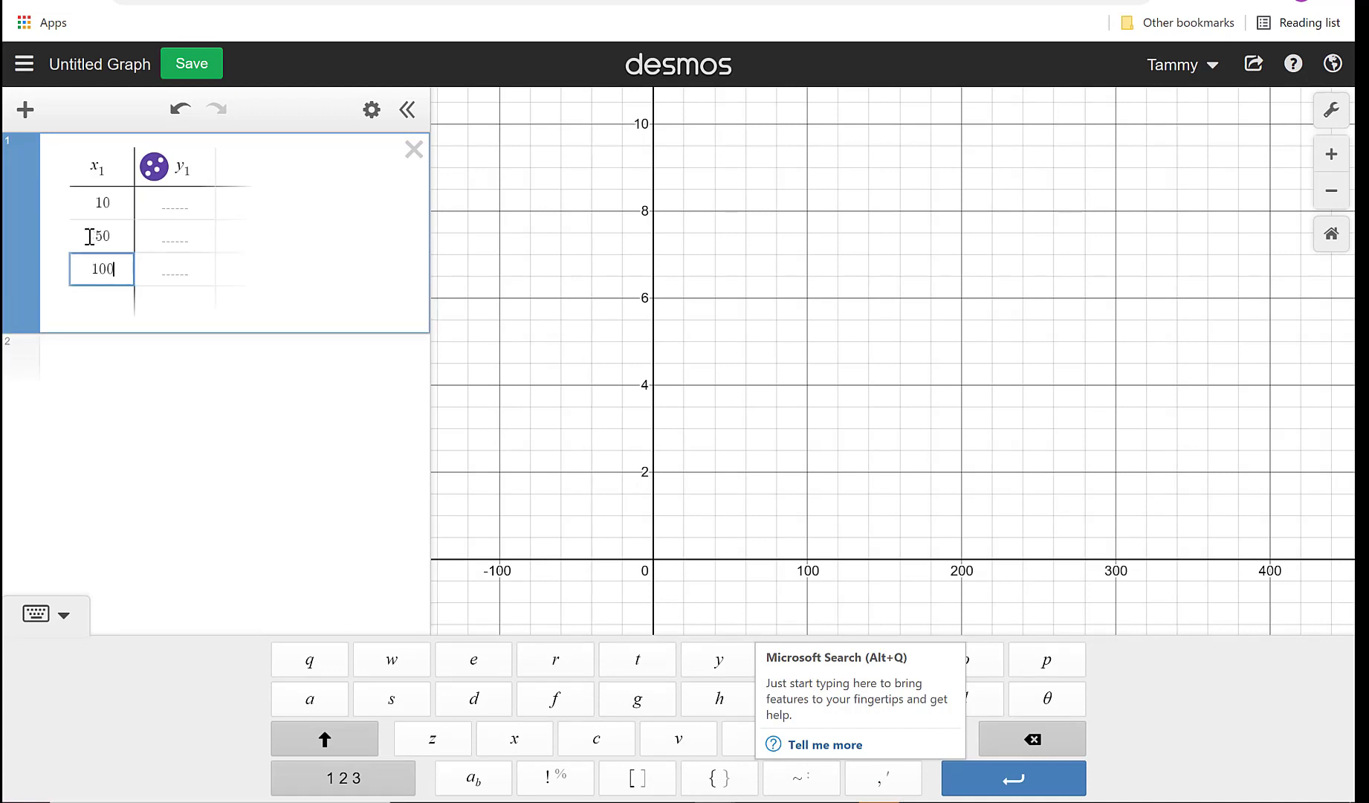
key(Return)
text(250)
- Enter the y₁ prices 6.85, 6.30, 5.65 and 3.25 beside the x values
key(Right)
key(Up)
key(Up)
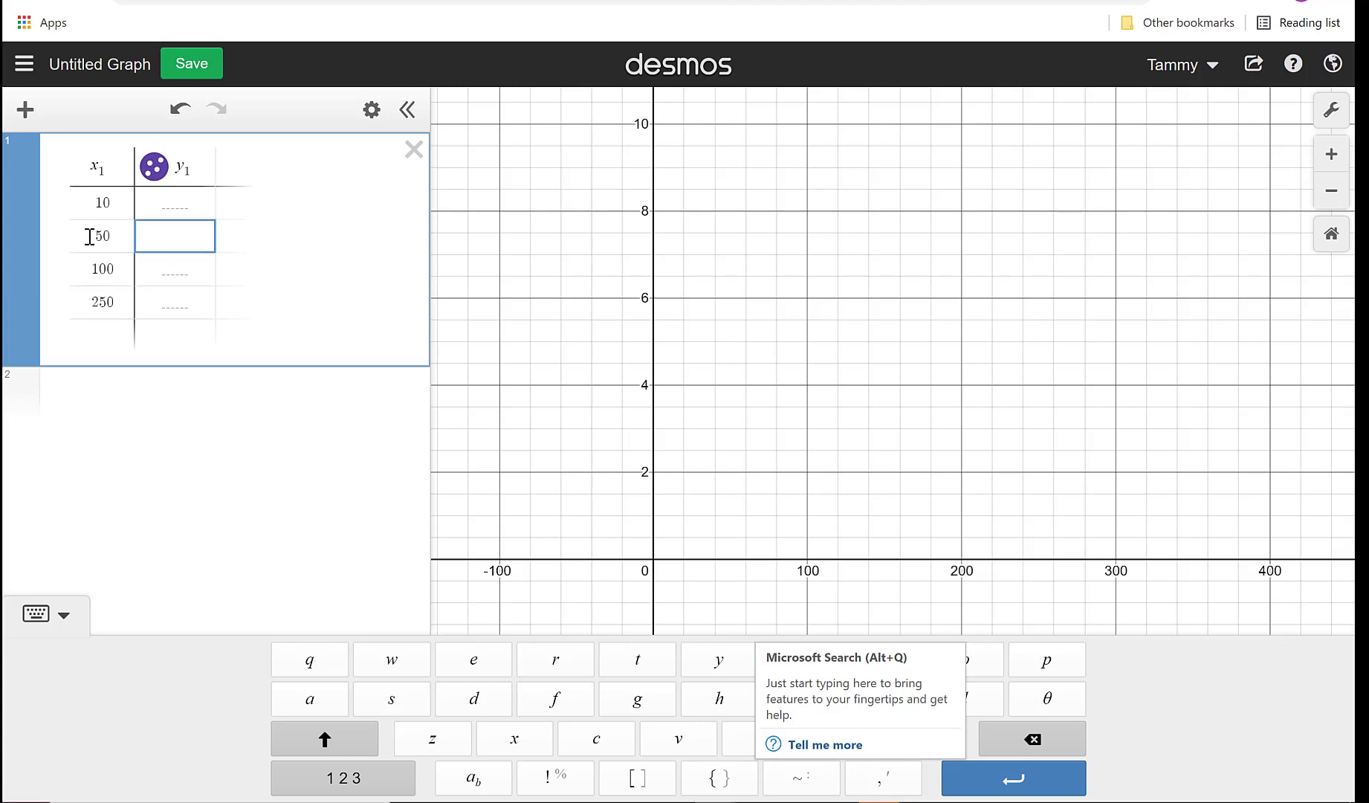
key(Up)
text(6.85)
key(Return)
text(6.30)
key(Return)
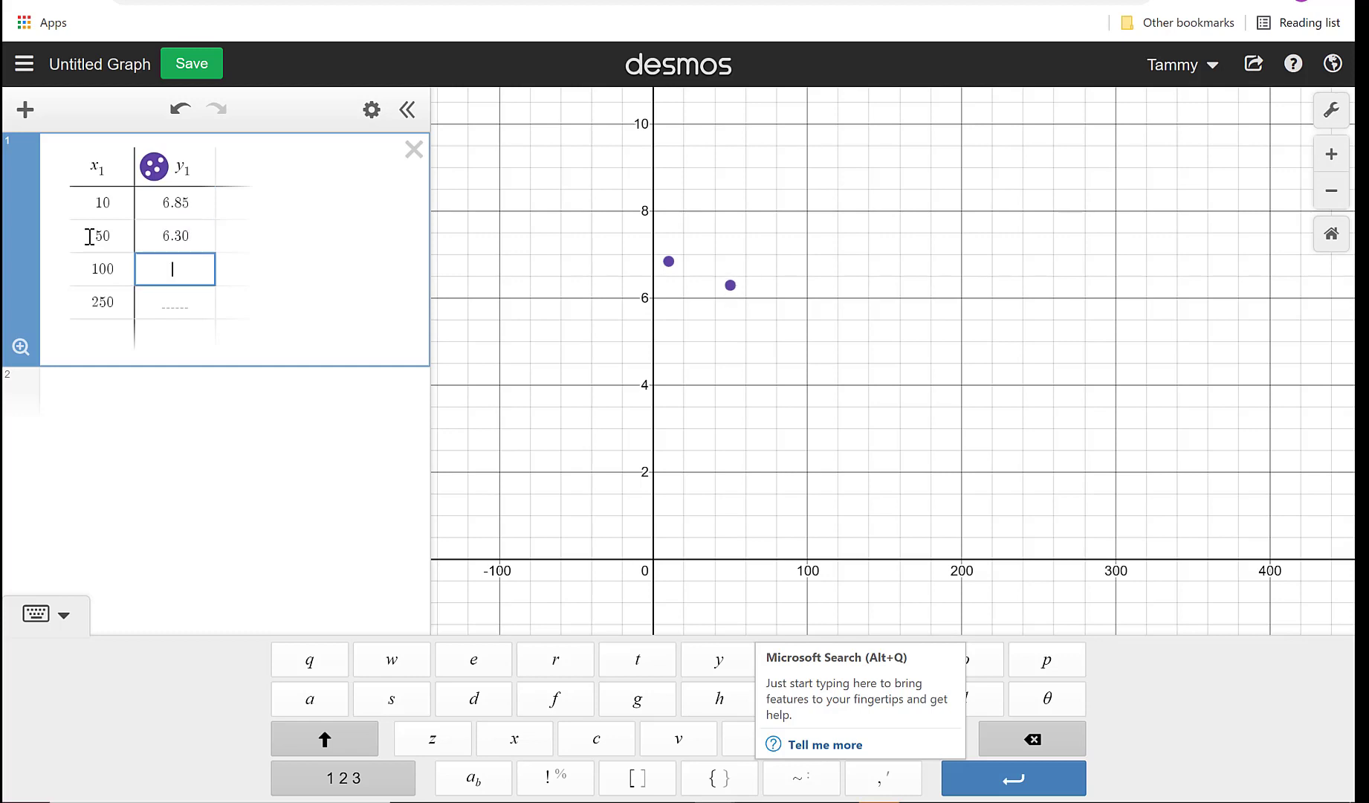
text(5.65)
key(Return)
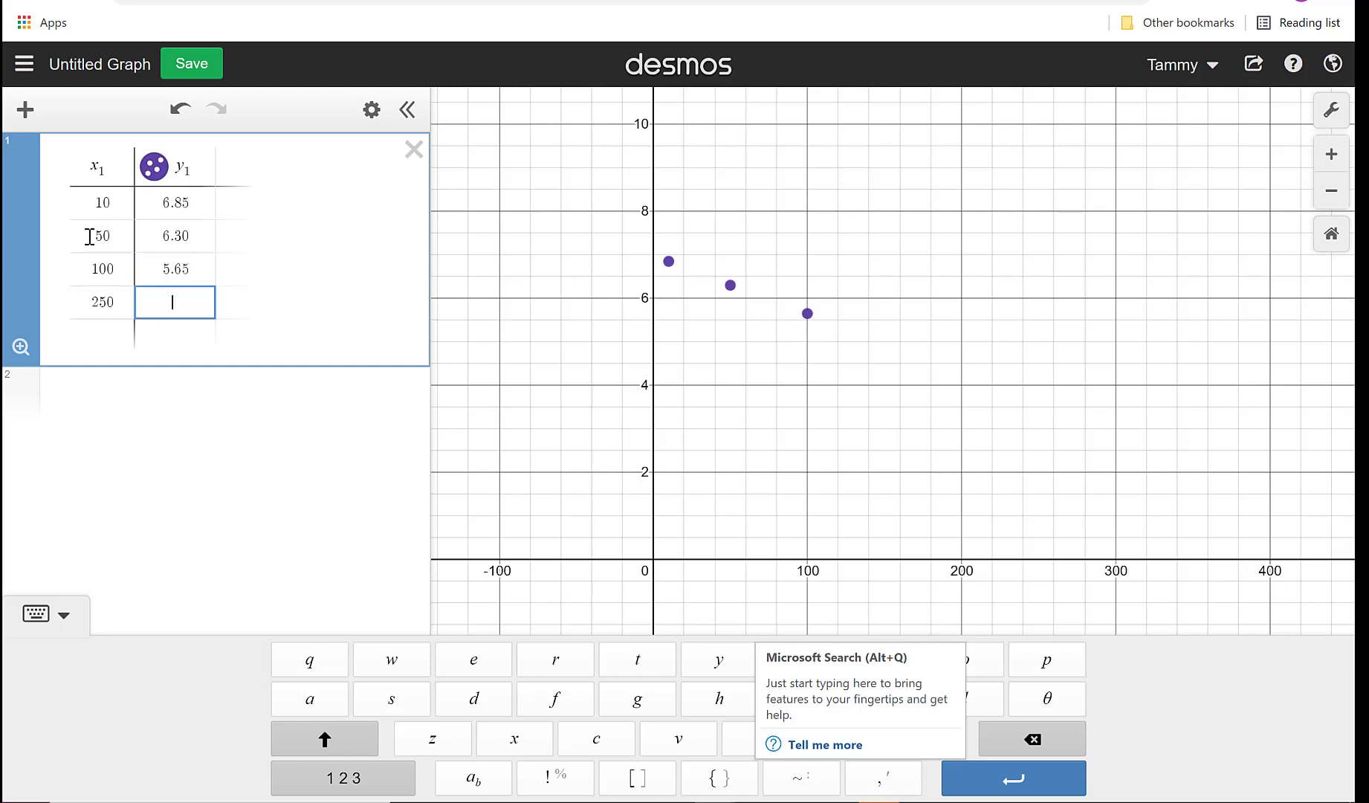
text(3.25)
key(Escape)
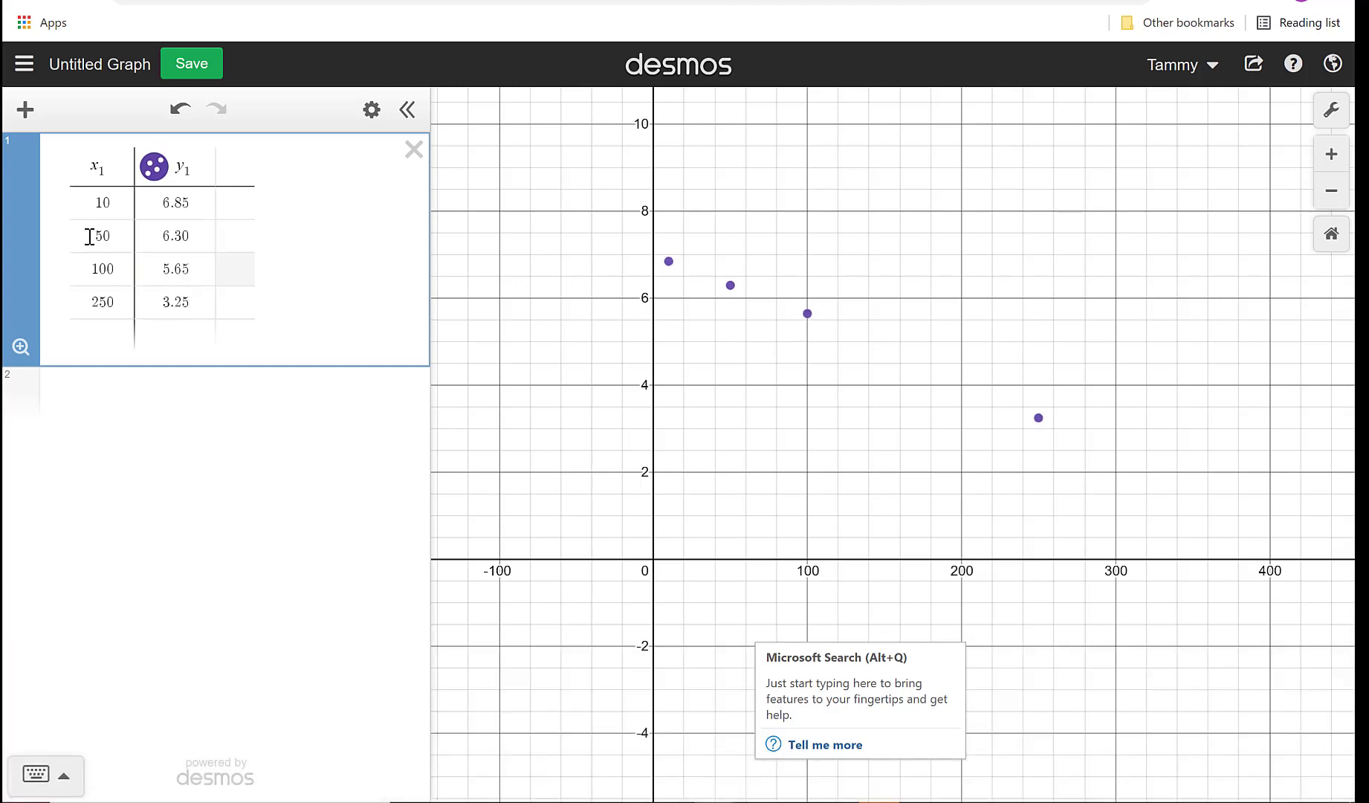
key(Up)
key(Up)
key(Up)
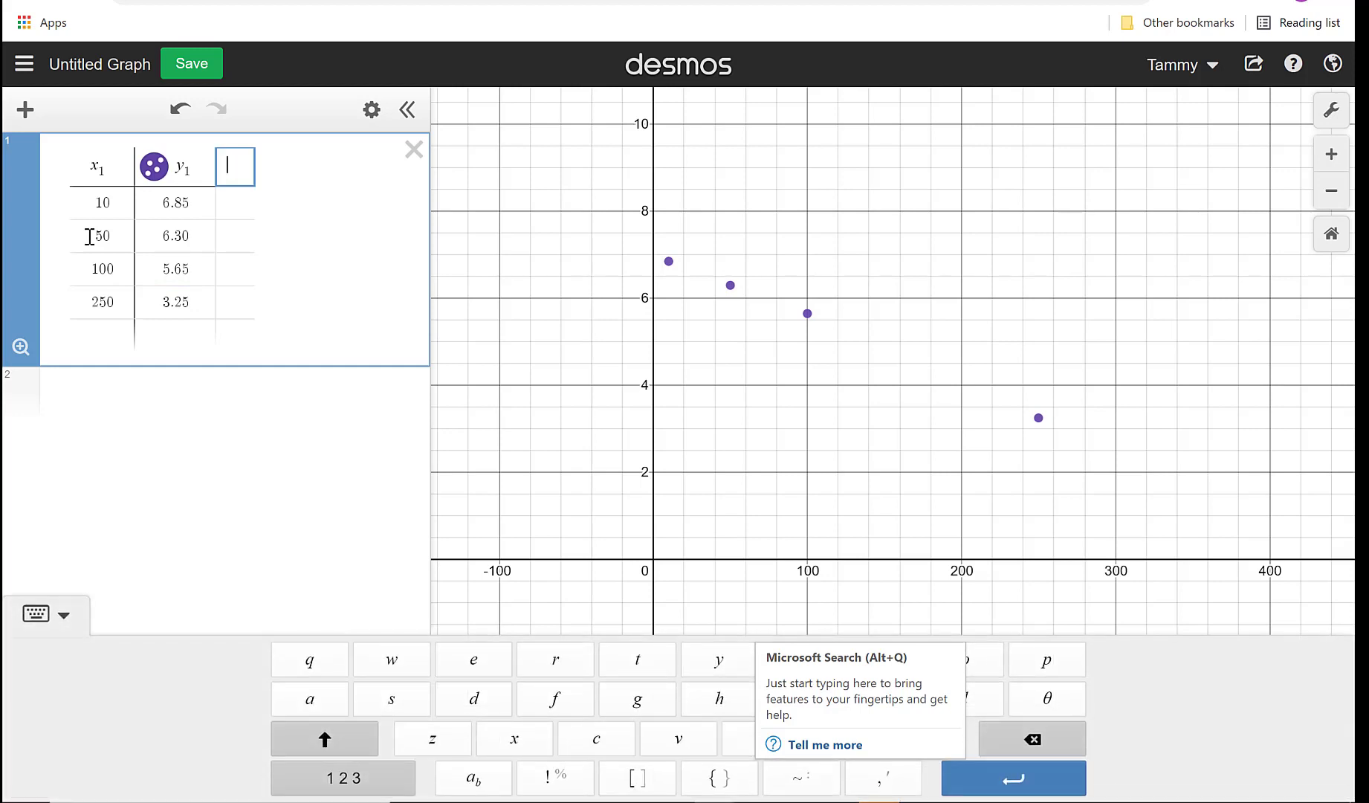
- Name the third column y₂ and fill it with costs 155, 174, 198, 263
text(y2)
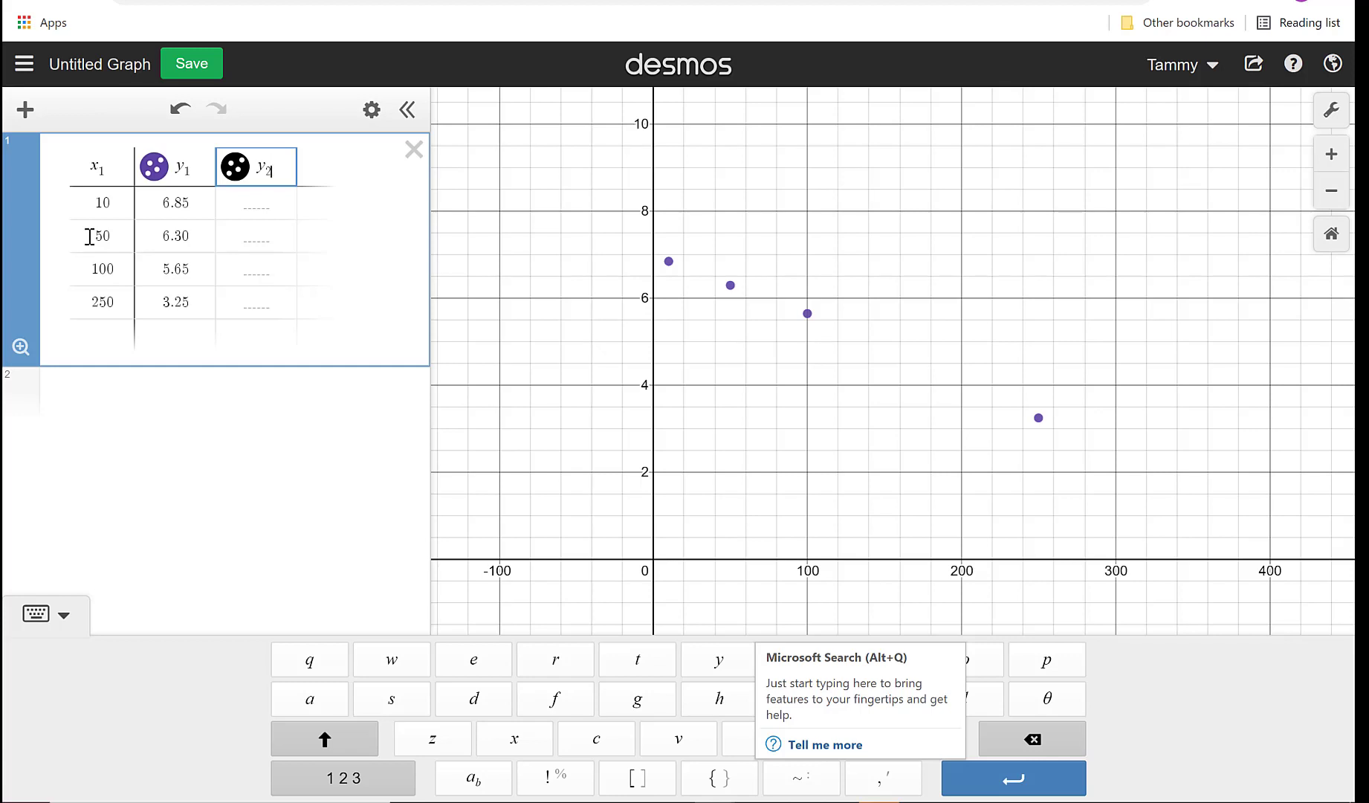
click(272, 196)
text(155)
key(Return)
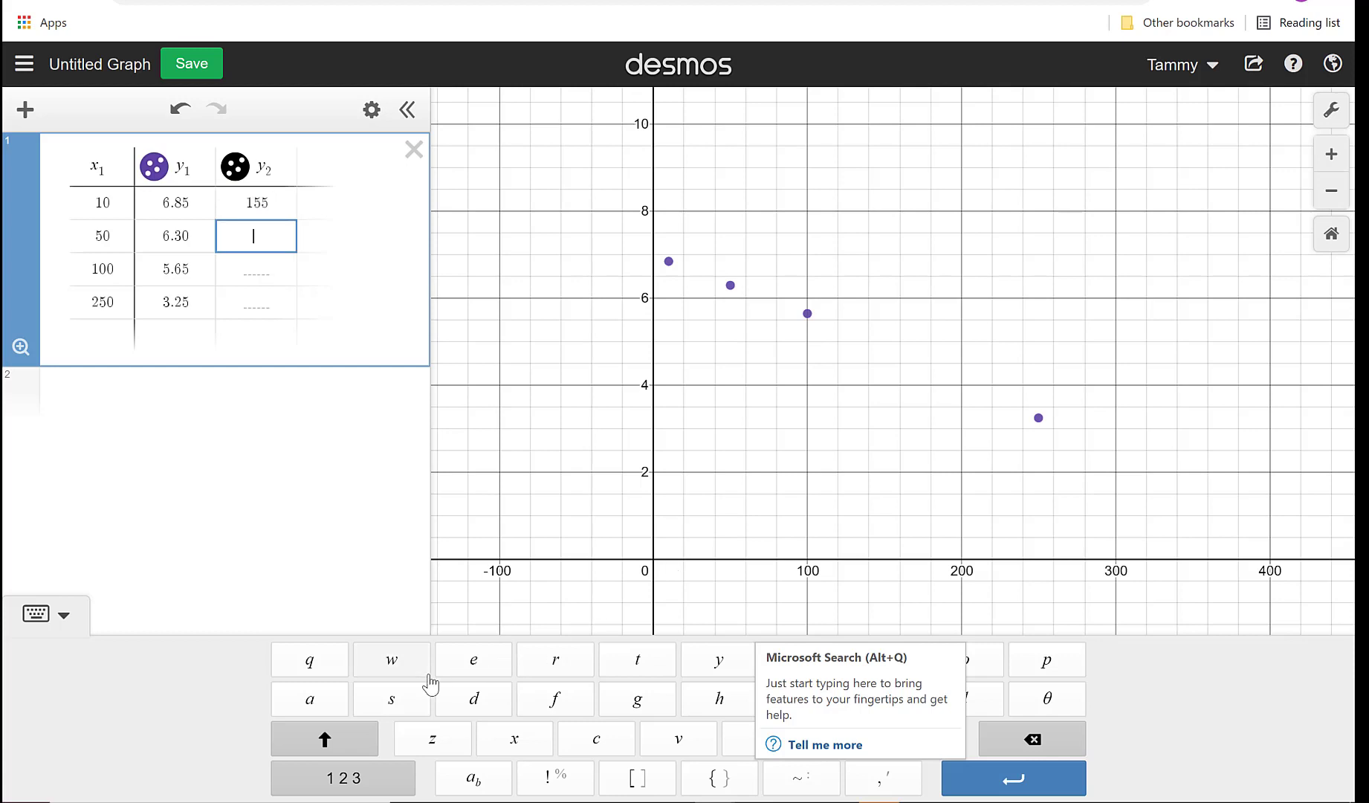
text(174)
key(Return)
text(198)
key(Return)
text(263)
key(Return)
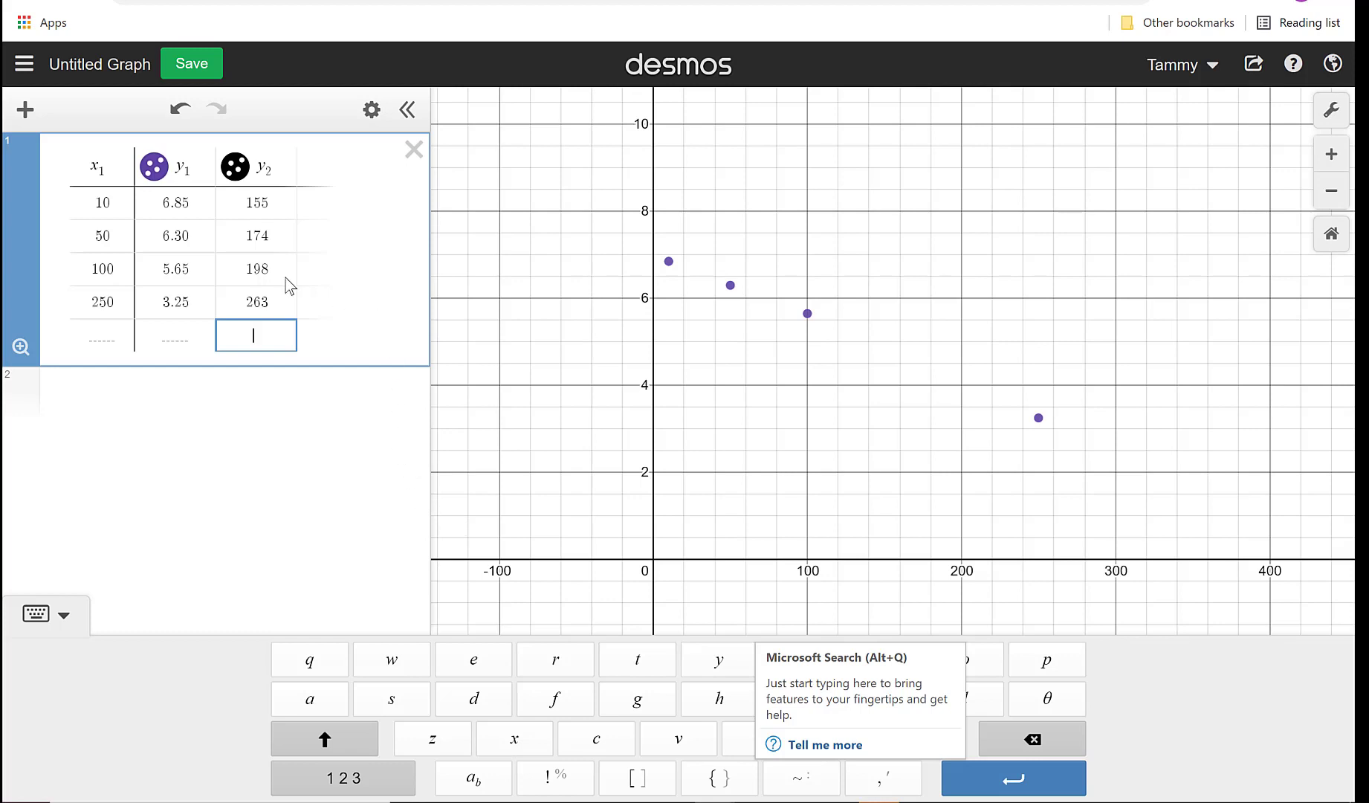
- Hide the y₂ cost points, fit the view to the prices, and begin y₁ ~ in row 2
click(234, 169)
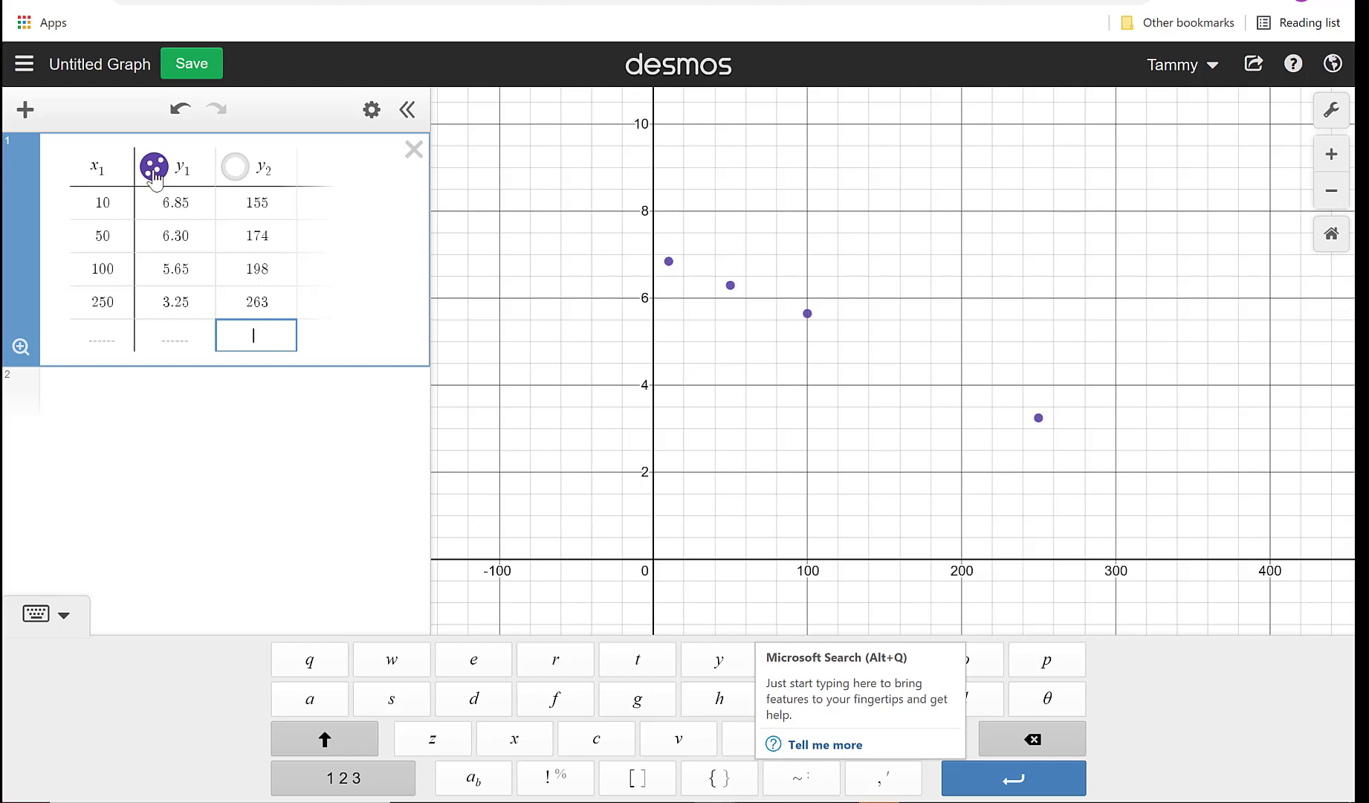
click(20, 346)
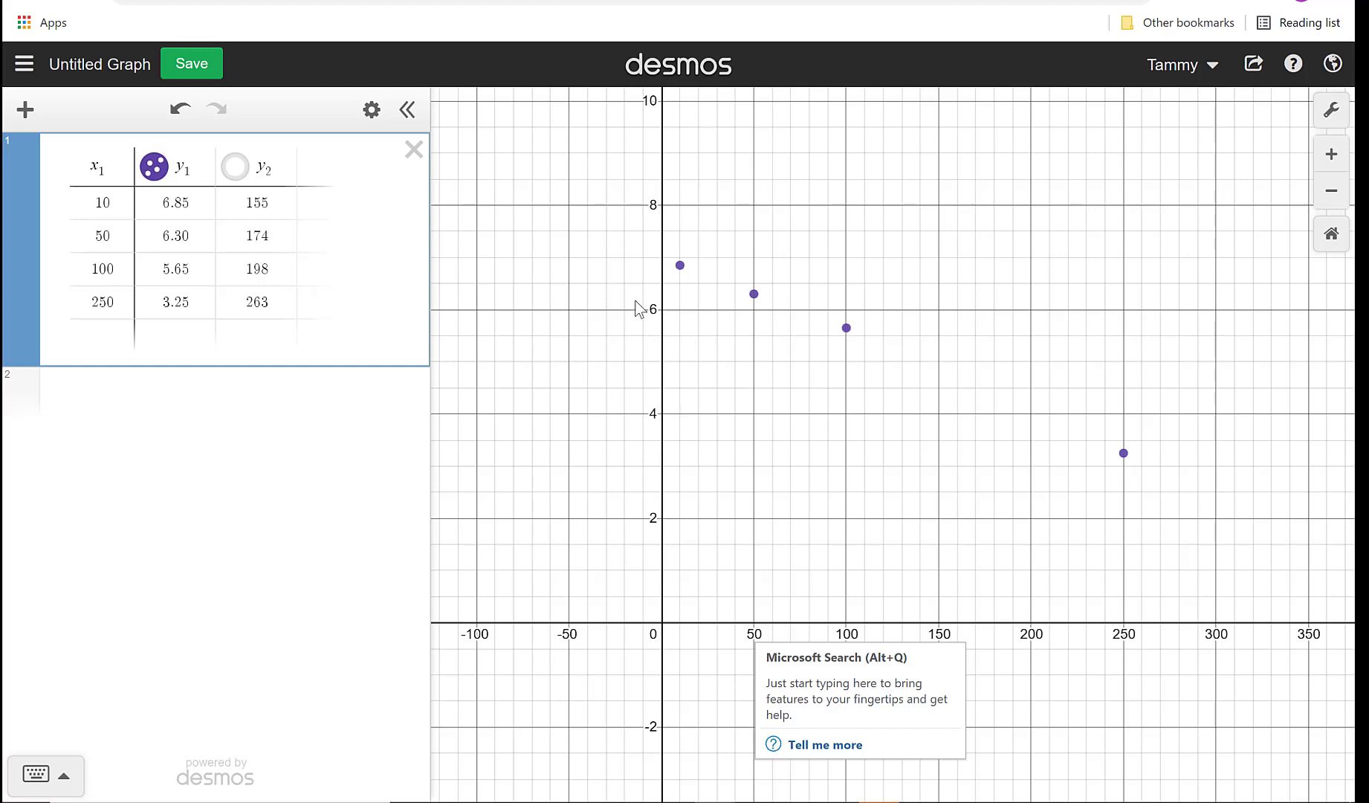
click(192, 387)
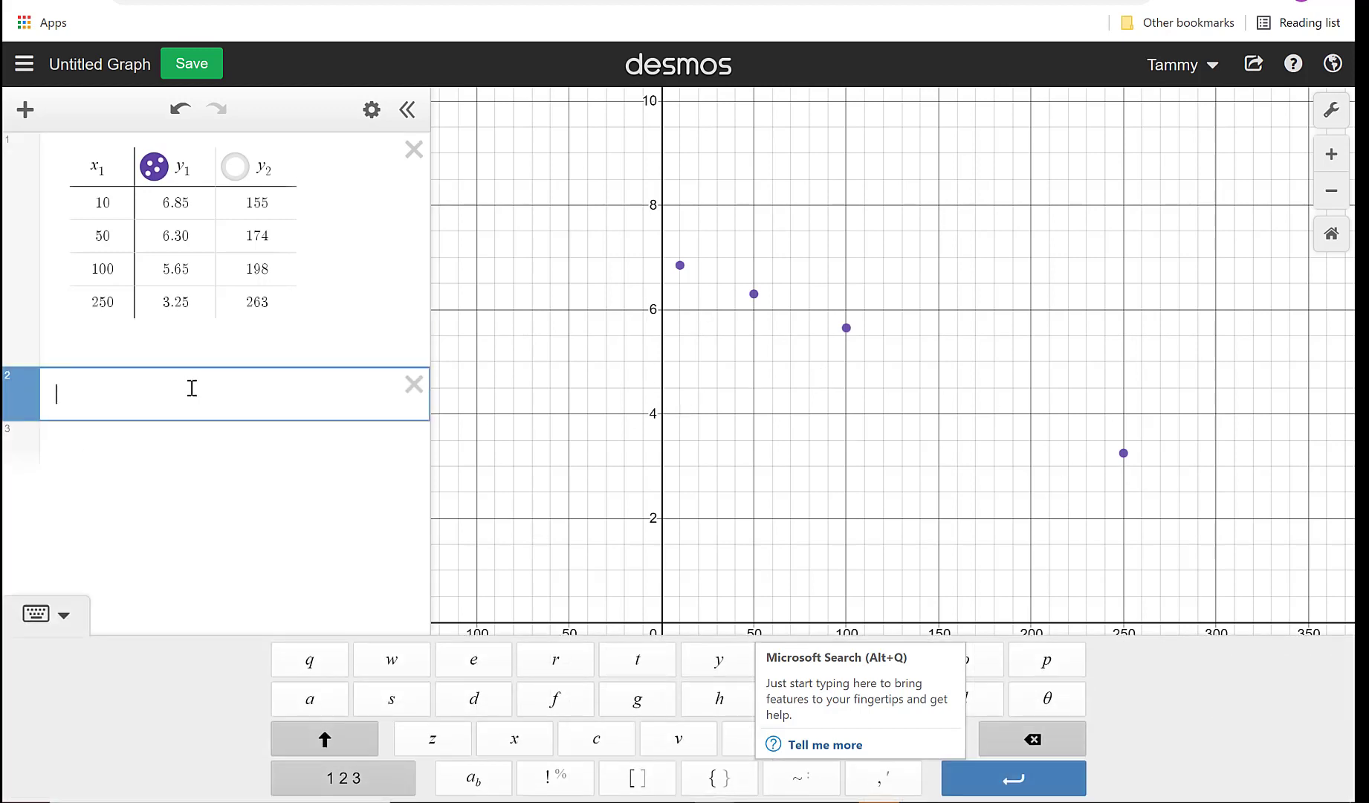
text(y1)
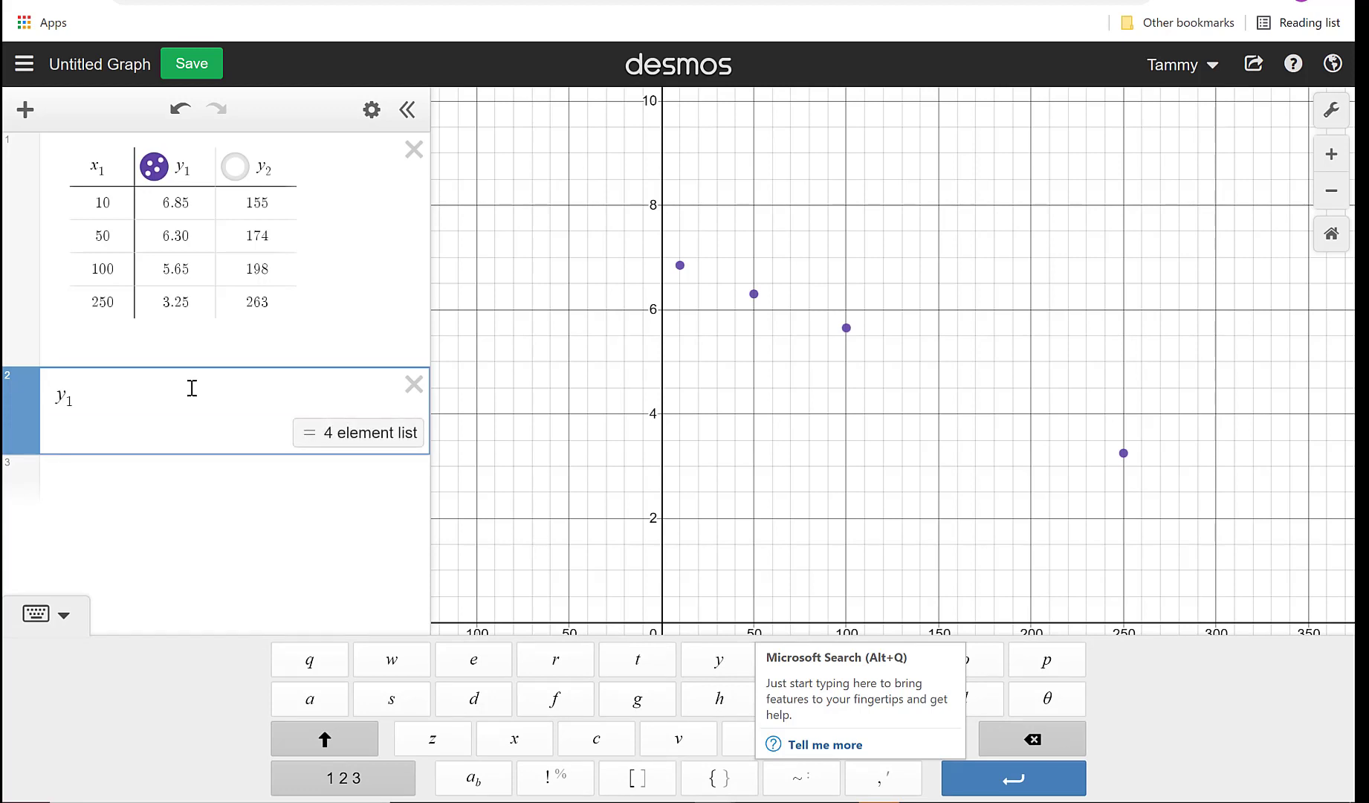
text(~)
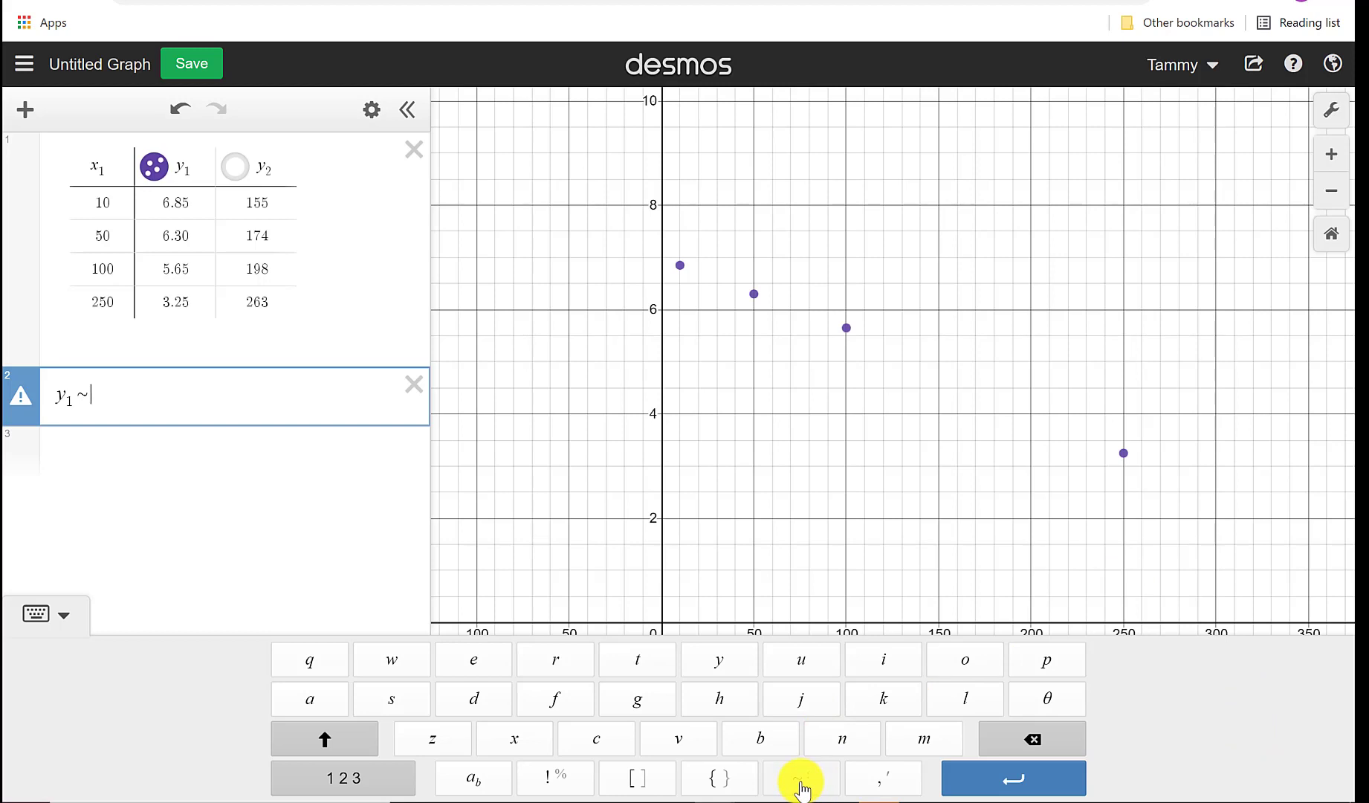
- Finish the price regression as y₁ ~ ax₁ + b, giving a = −0.0150907, b = 7.0593
text(ax1)
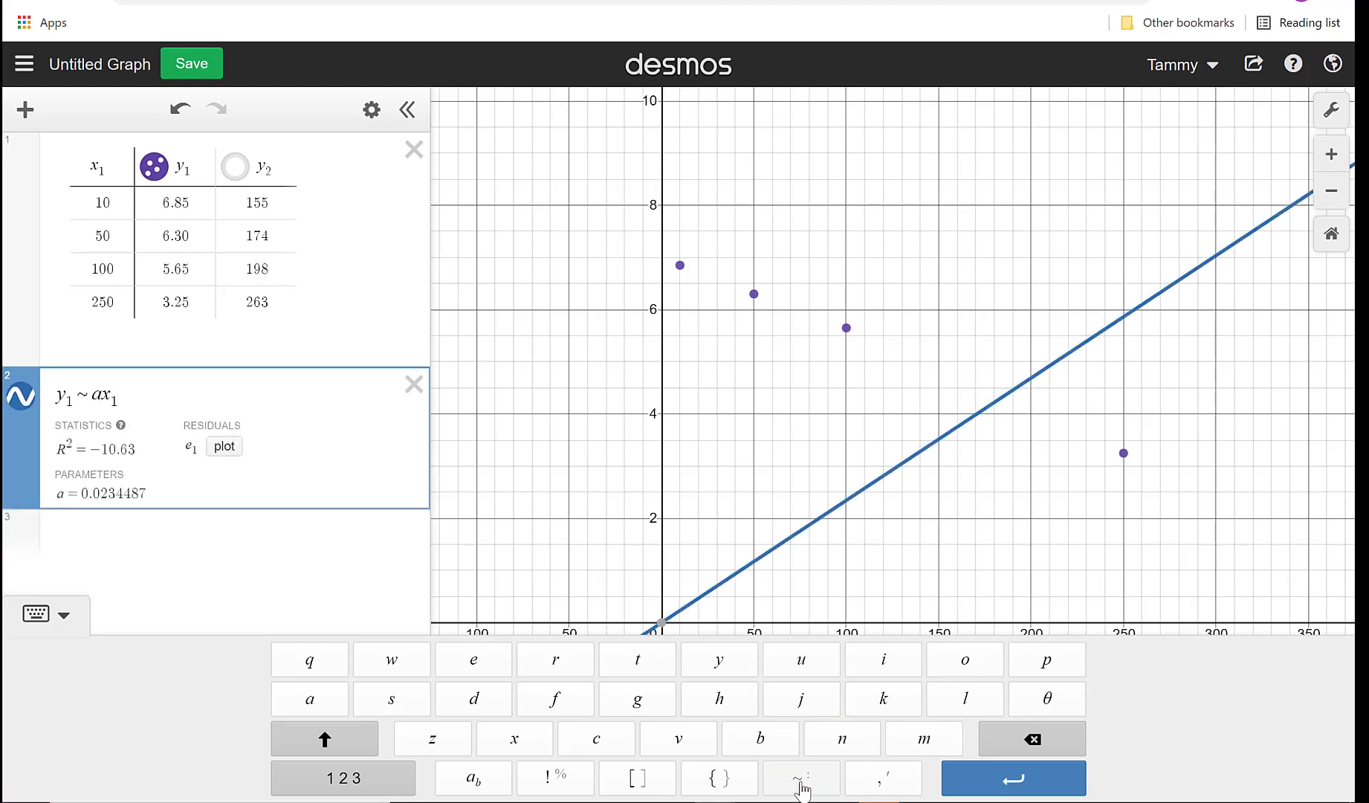
text(+b)
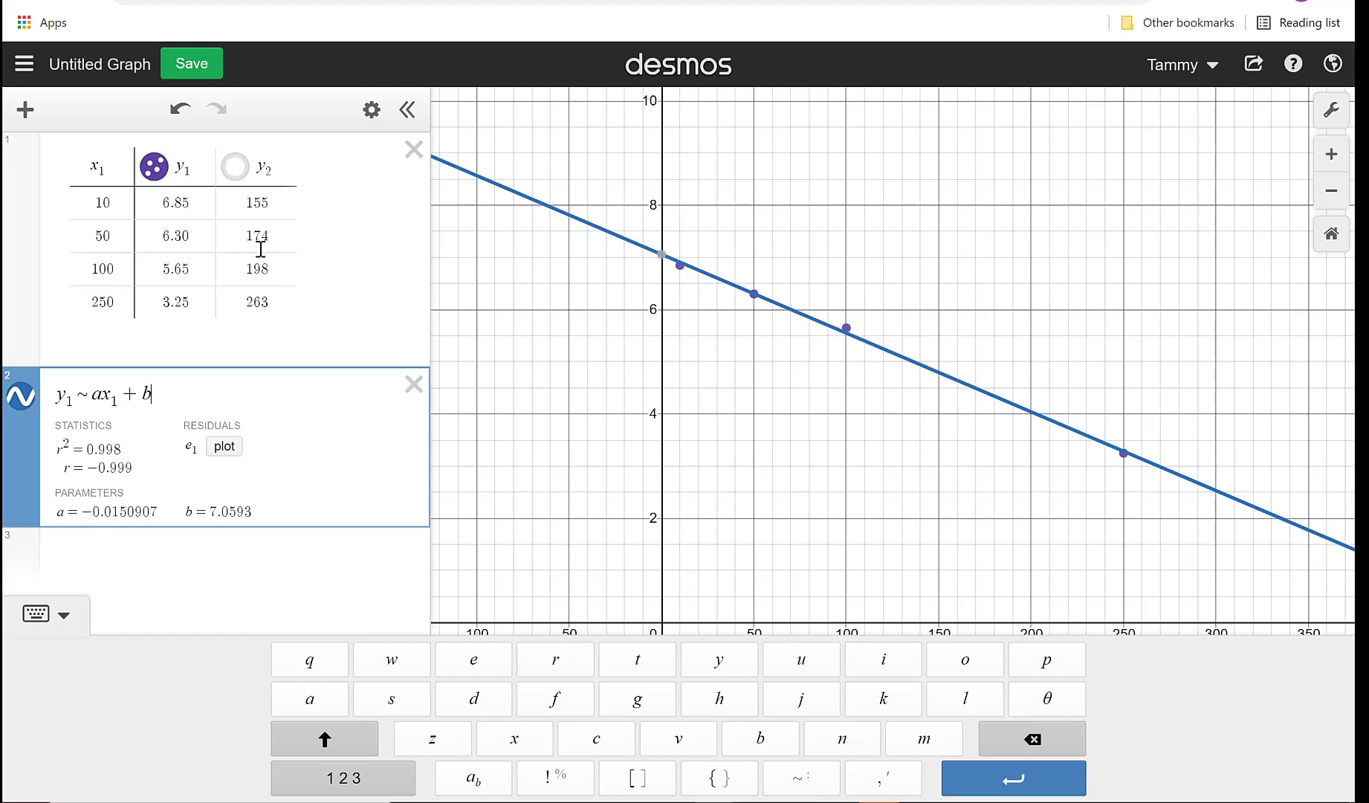
- Hide the price points and regression line, show the cost points, and fit the view
click(154, 167)
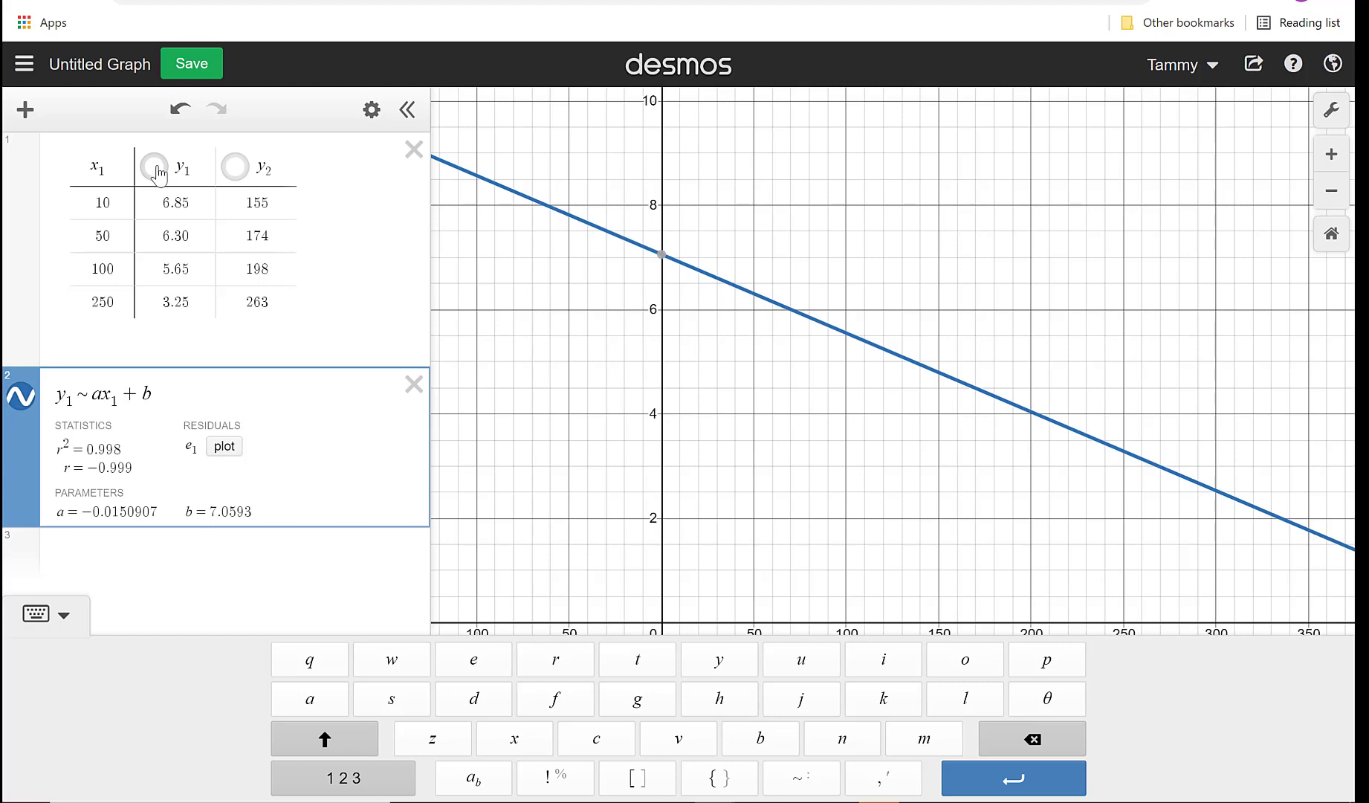
click(246, 171)
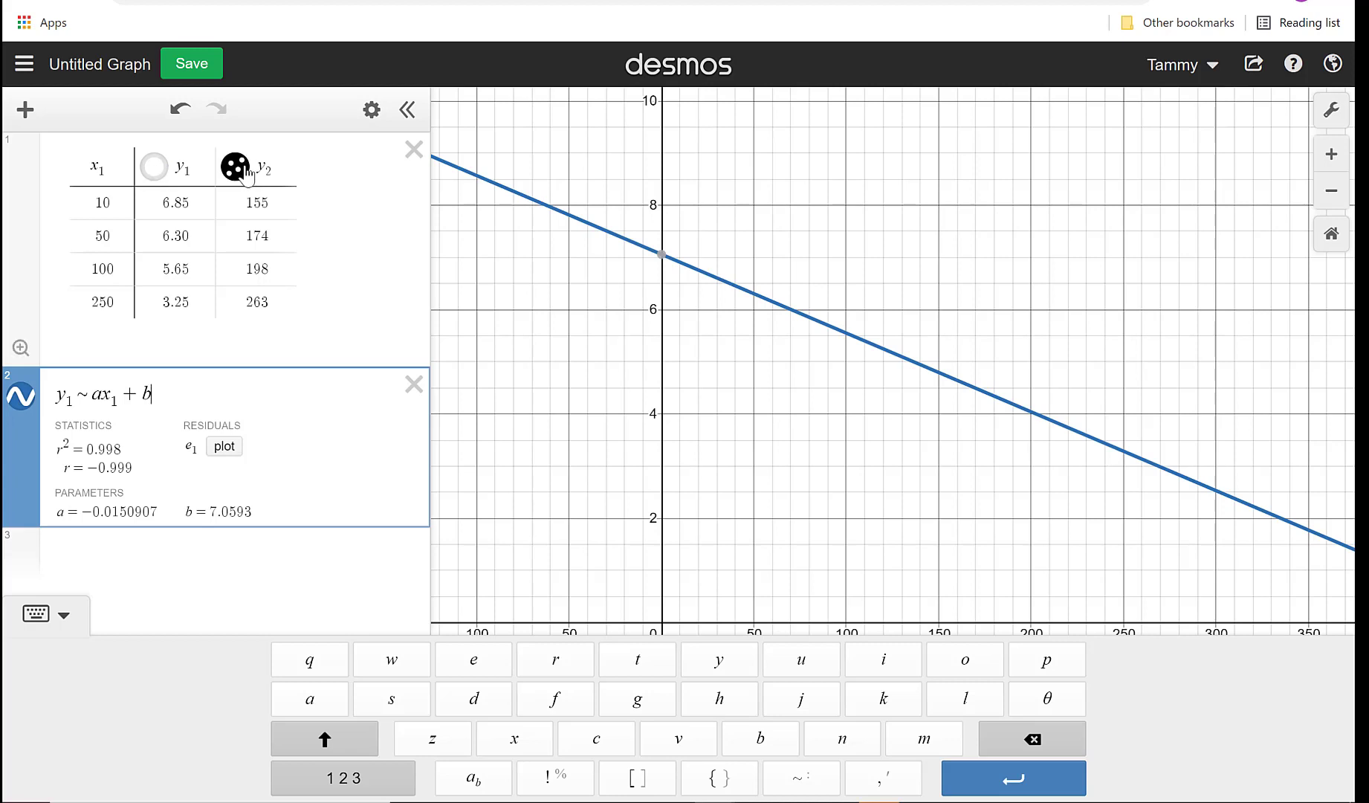
click(19, 400)
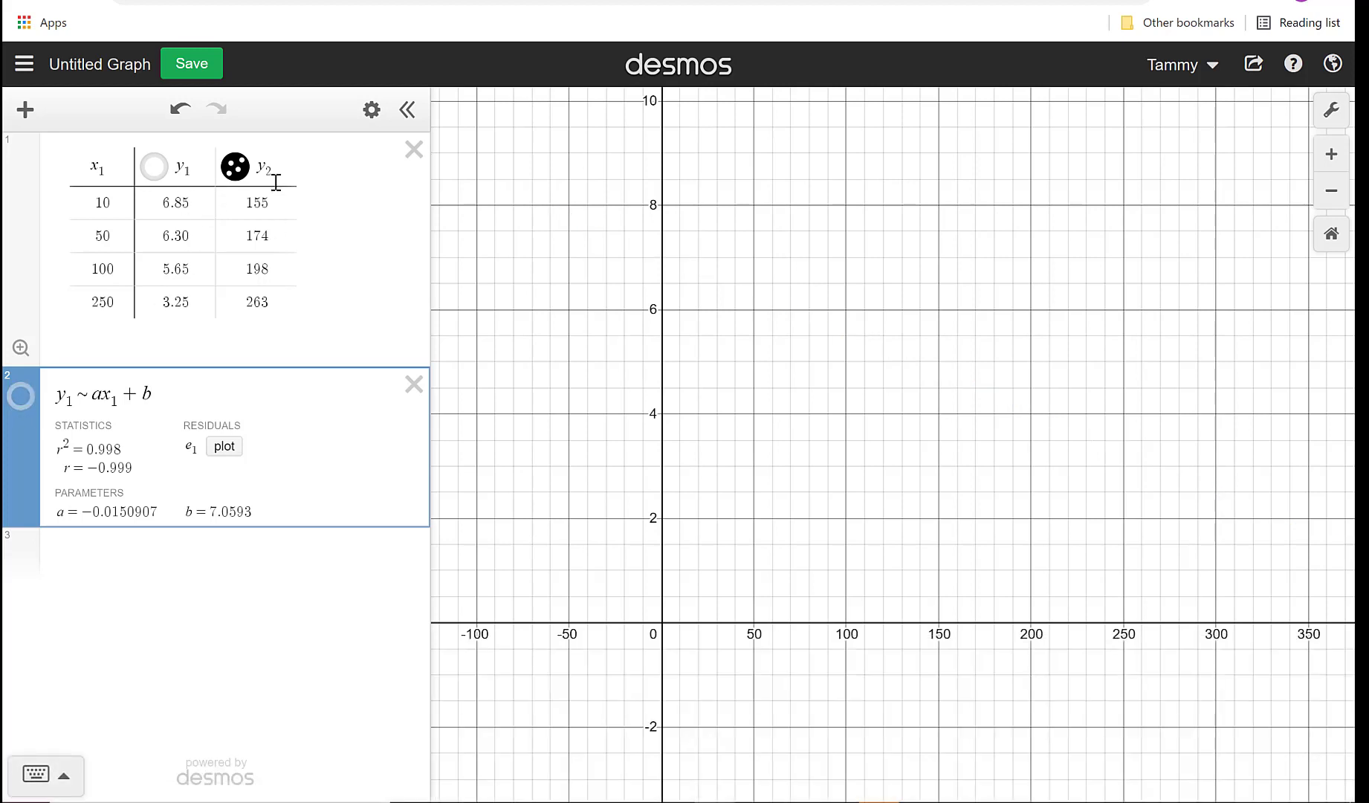
click(21, 347)
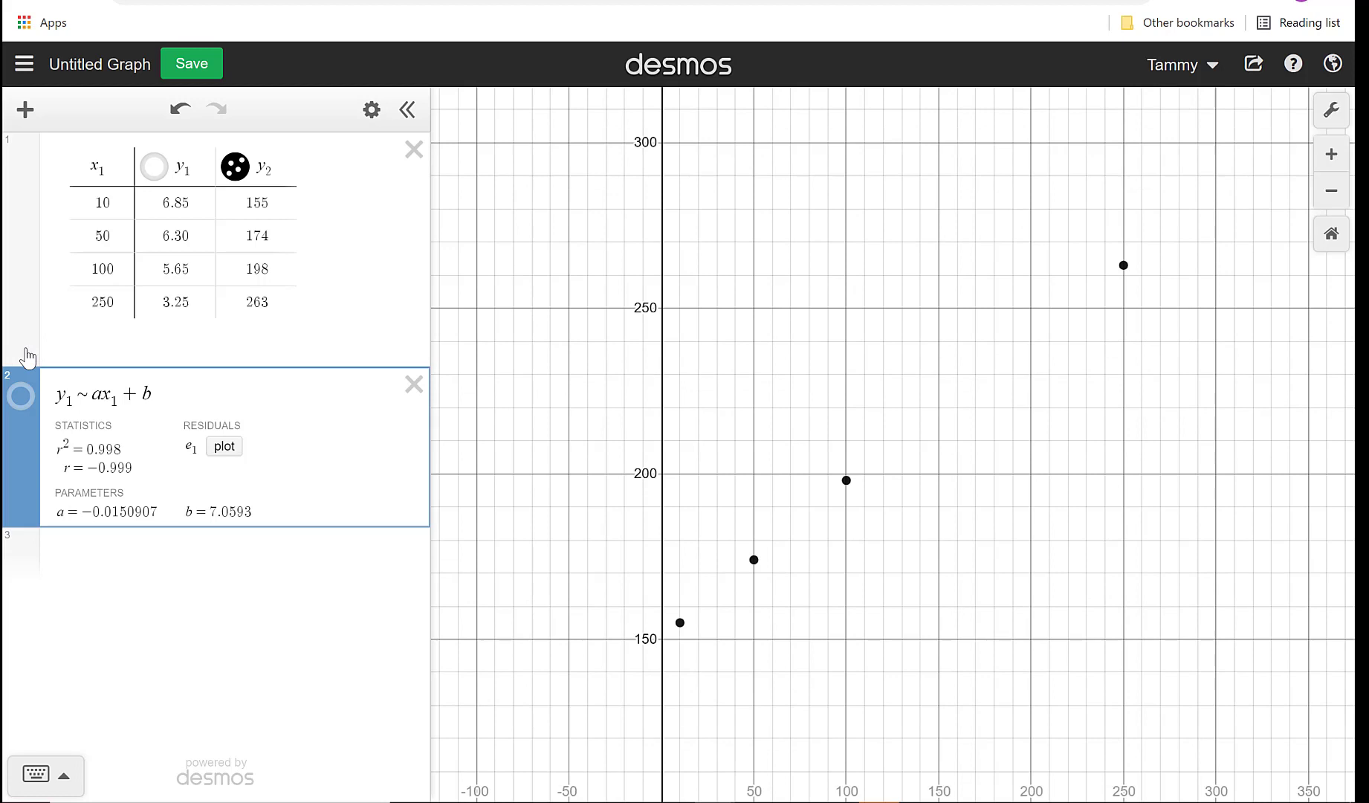
- Enter the cost regression y₂ ~ cx₁ + b in row 3
click(227, 586)
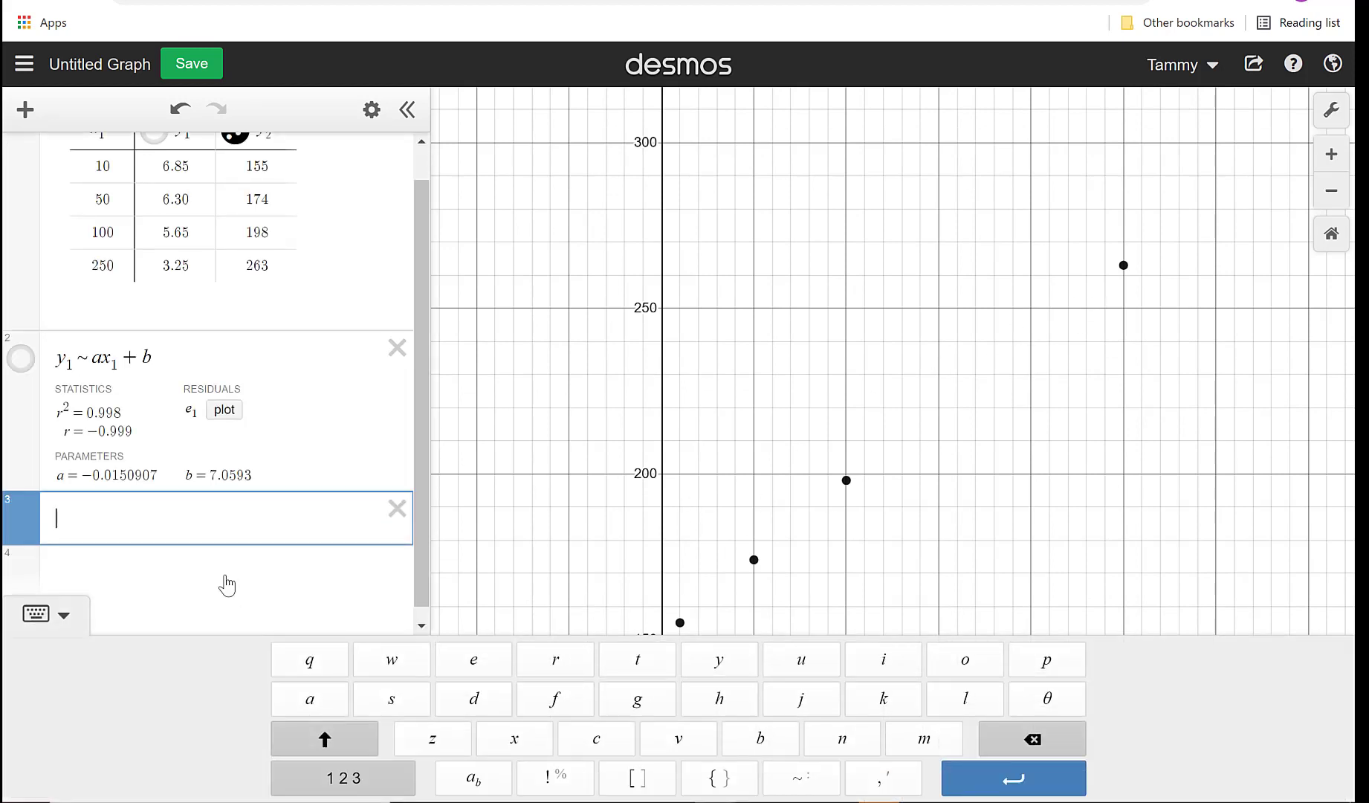
text(y2)
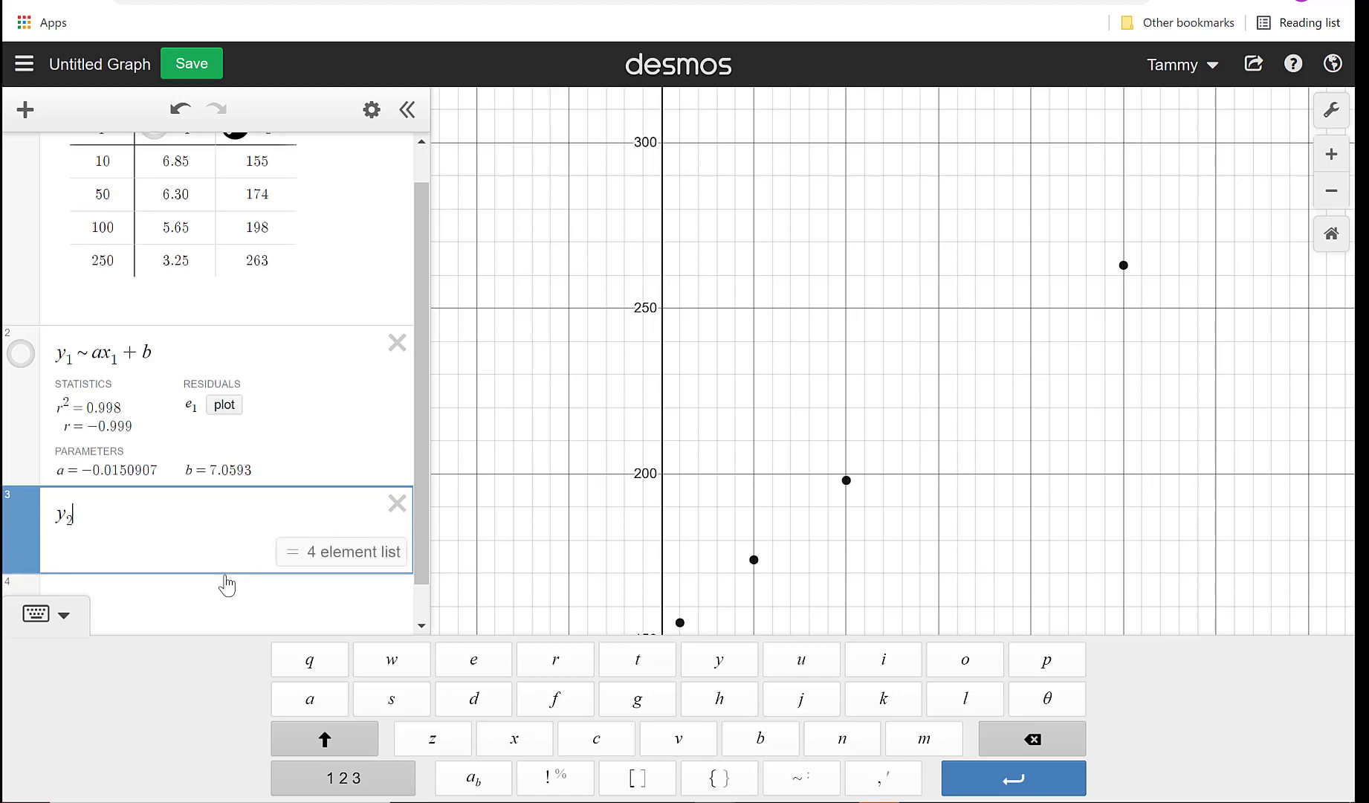
text(~)
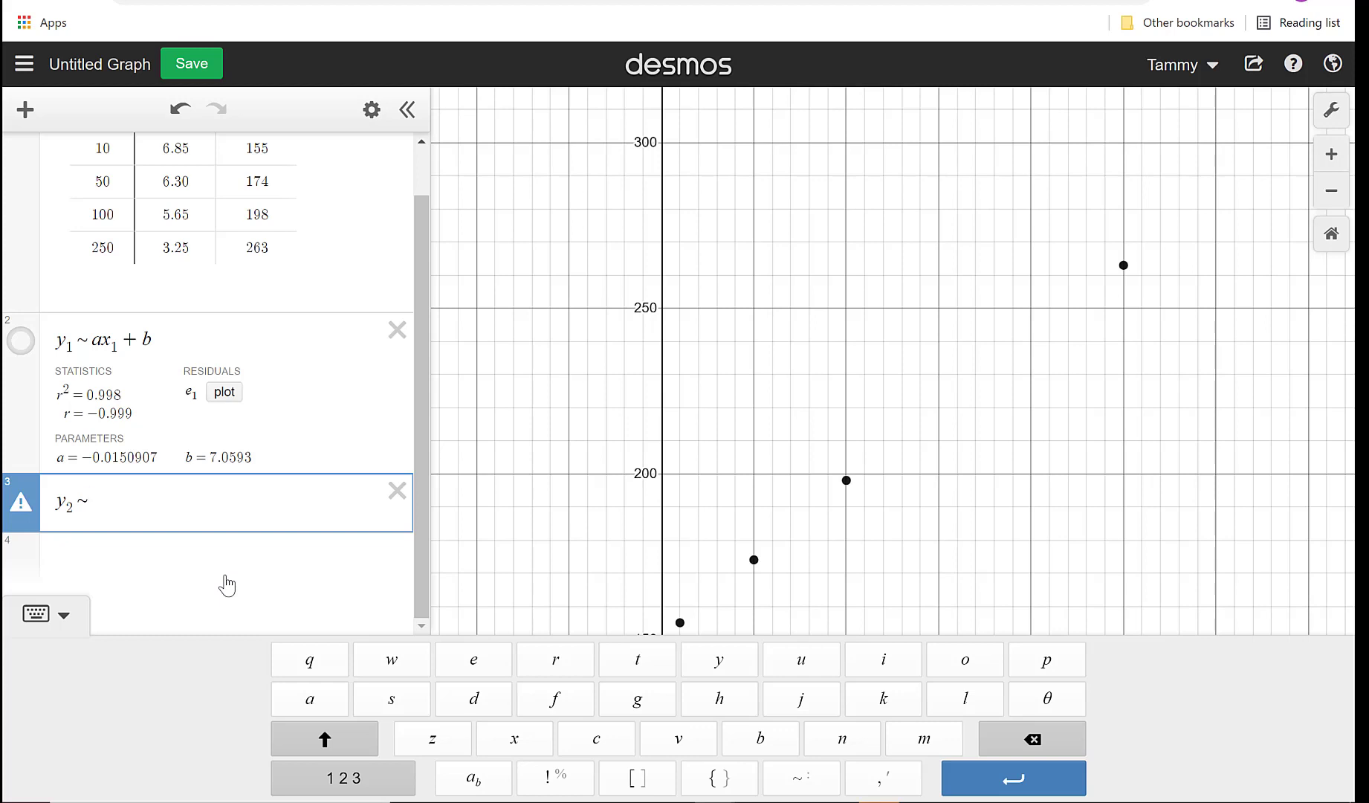
text(c)
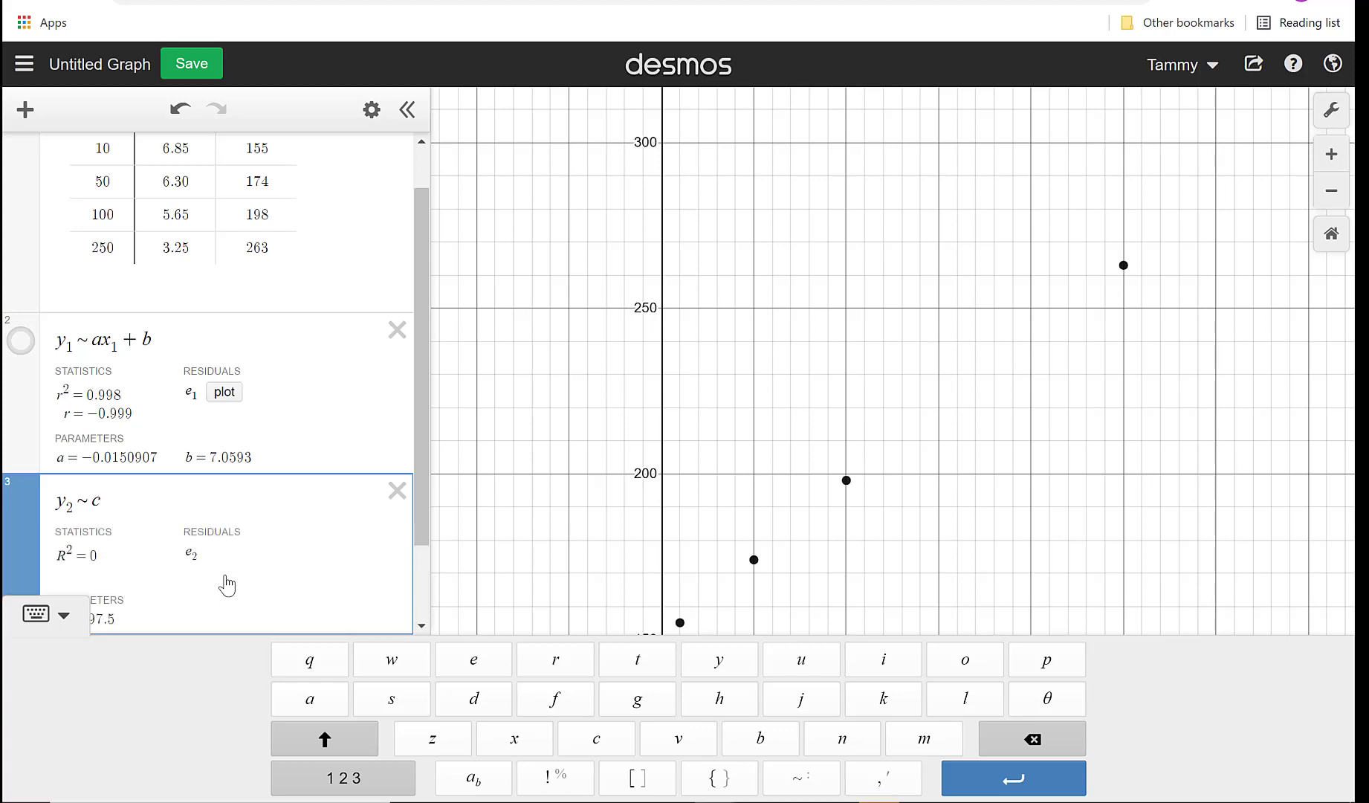
text(x1)
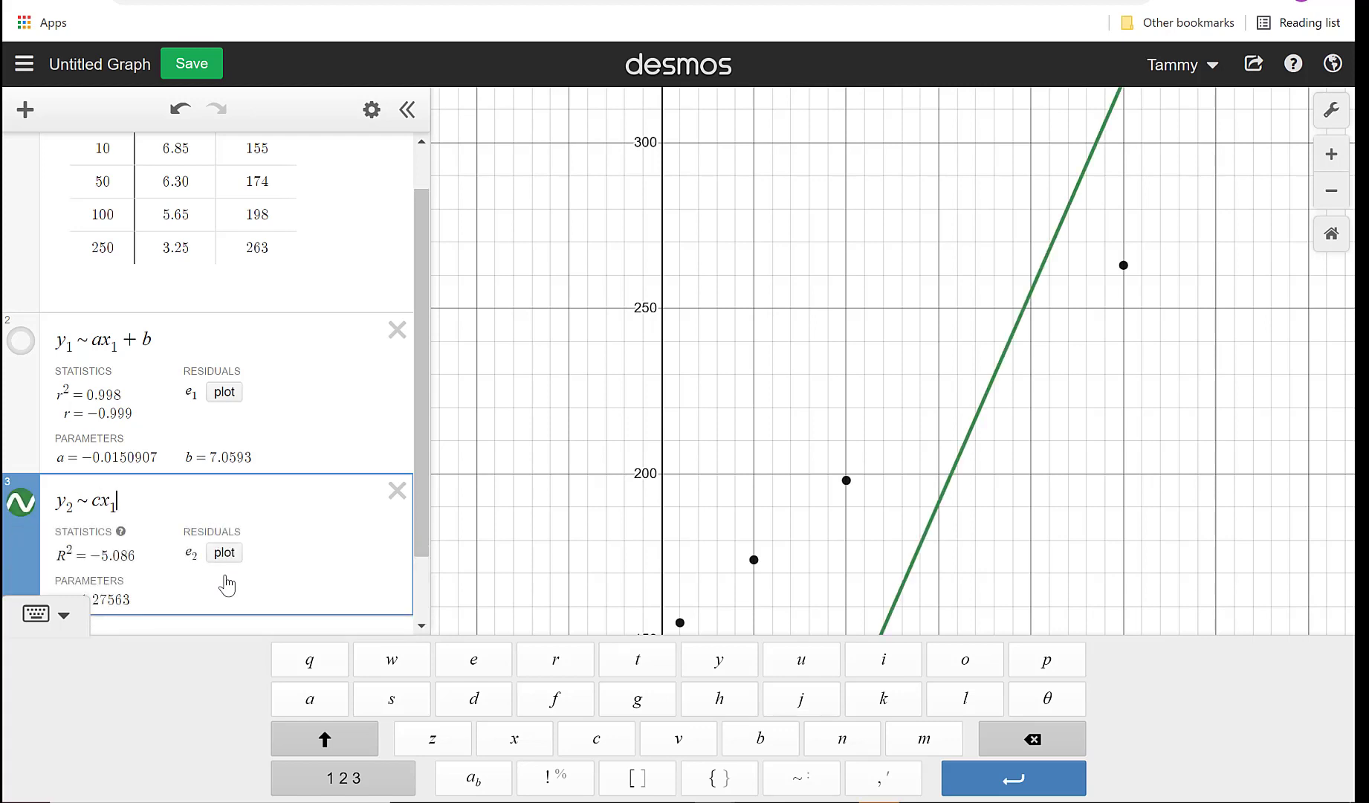
text(+b)
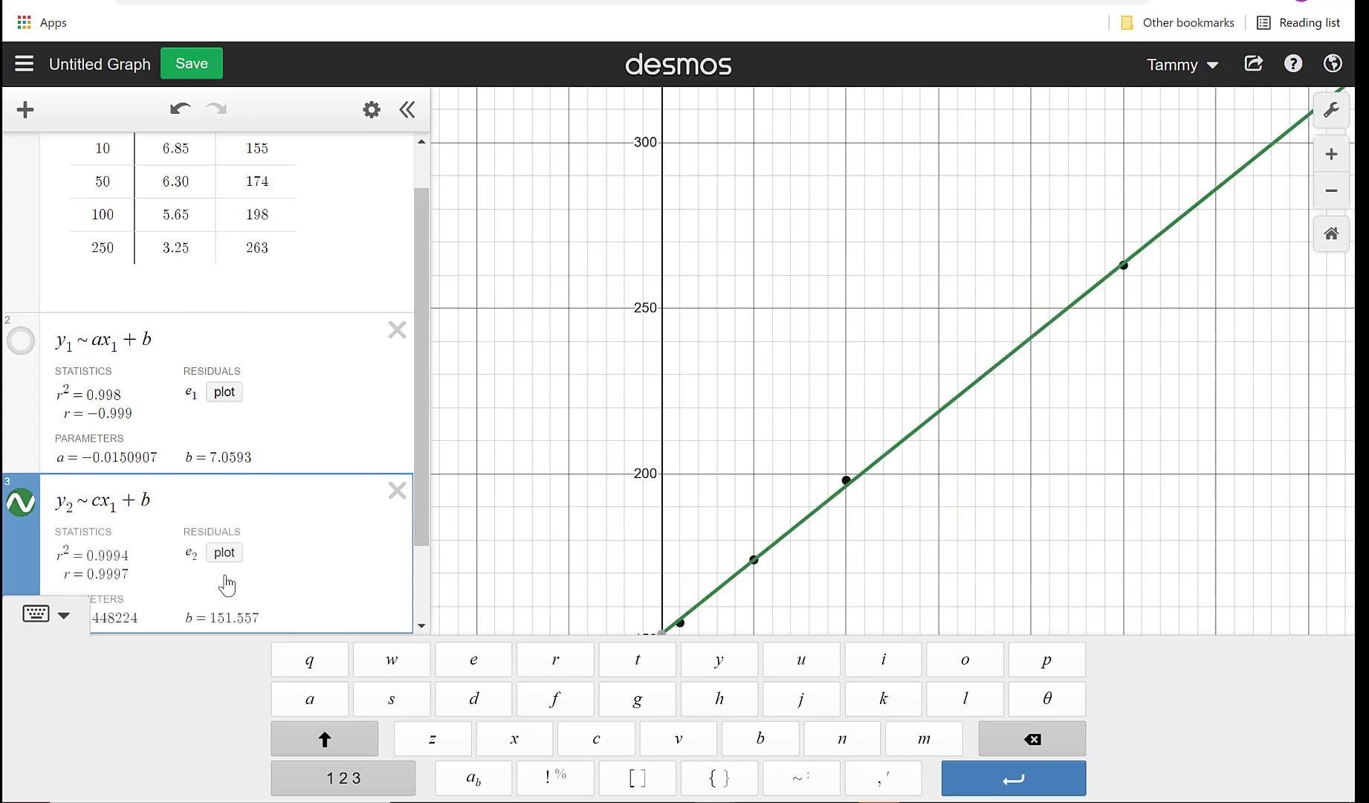
- Change the cost regression's b to d, giving c = 0.448224 and d = 151.557, and close the keypad
key(BackSpace)
text(d)
click(63, 614)
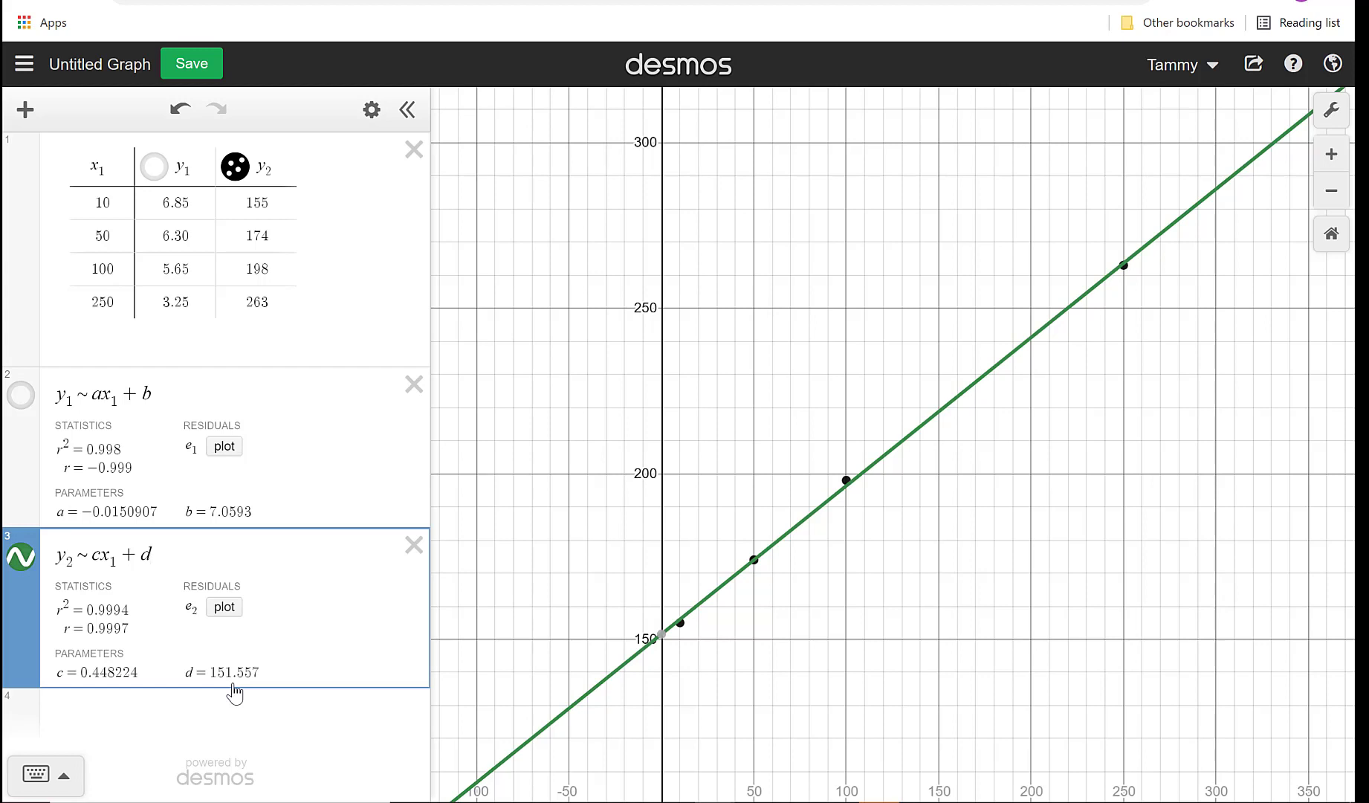
- Show the price line again, zoom out to where both lines meet, and return to Word
click(20, 395)
scroll(1078, 512, down, 3)
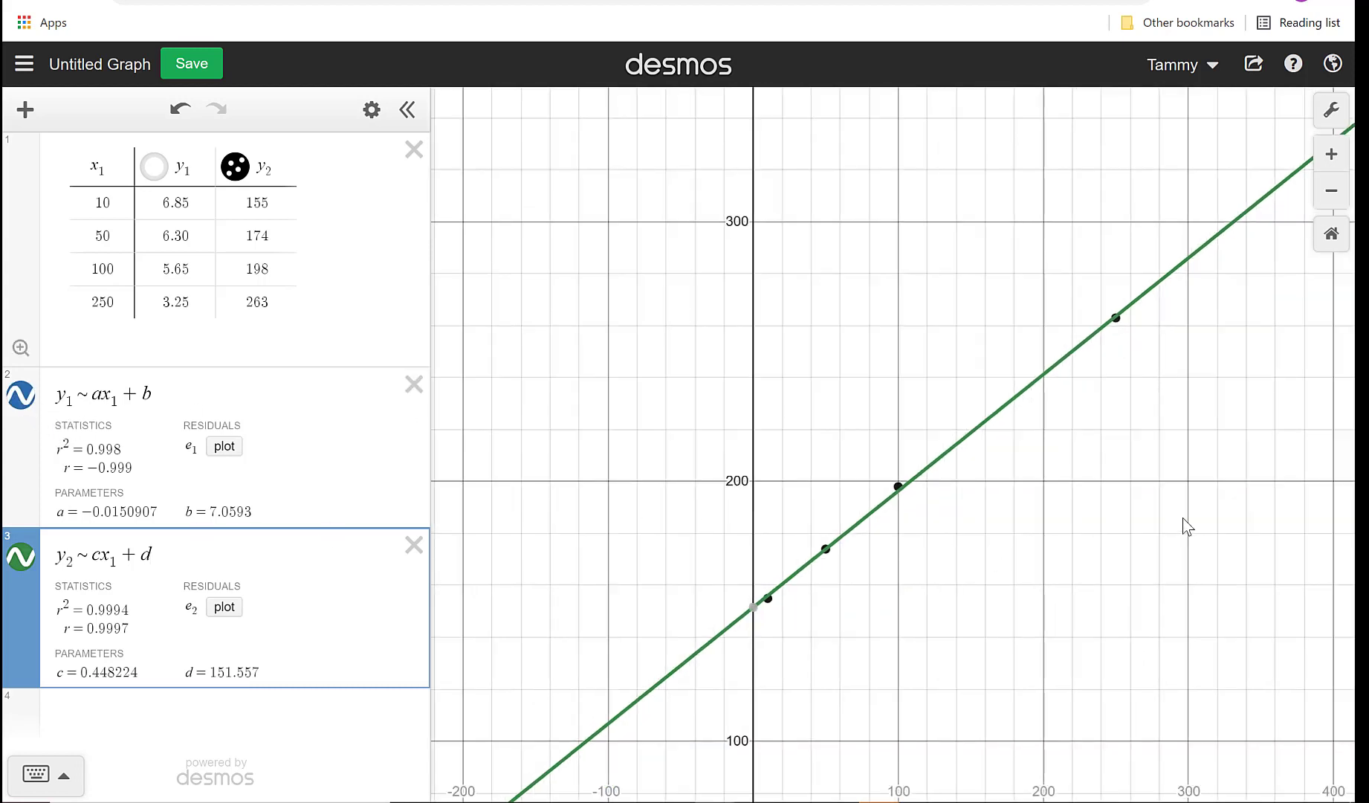
scroll(1137, 536, down, 3)
drag(1114, 581, 960, 498)
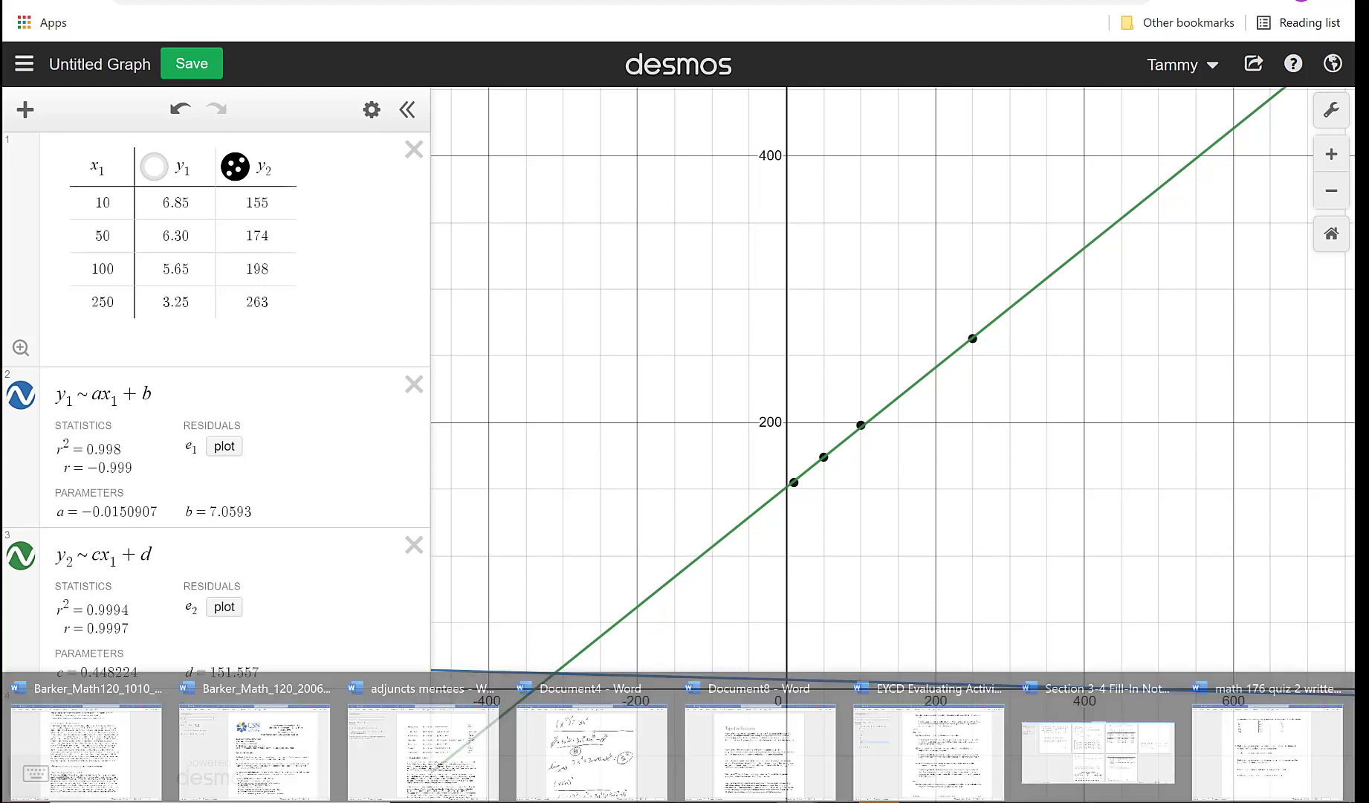
click(1203, 761)
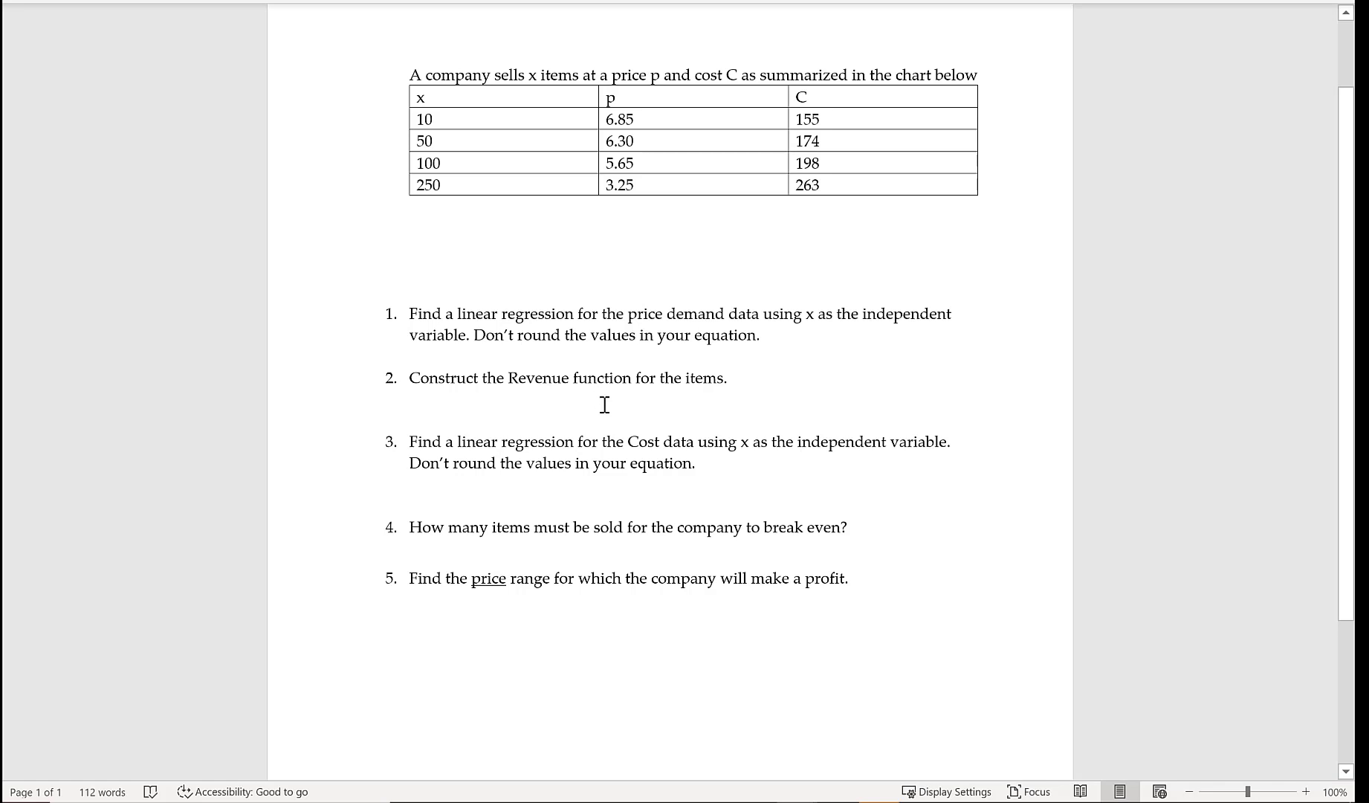
- Handwrite 'R = price · x' in black pen beneath question 2, then return to Desmos
click(207, 1)
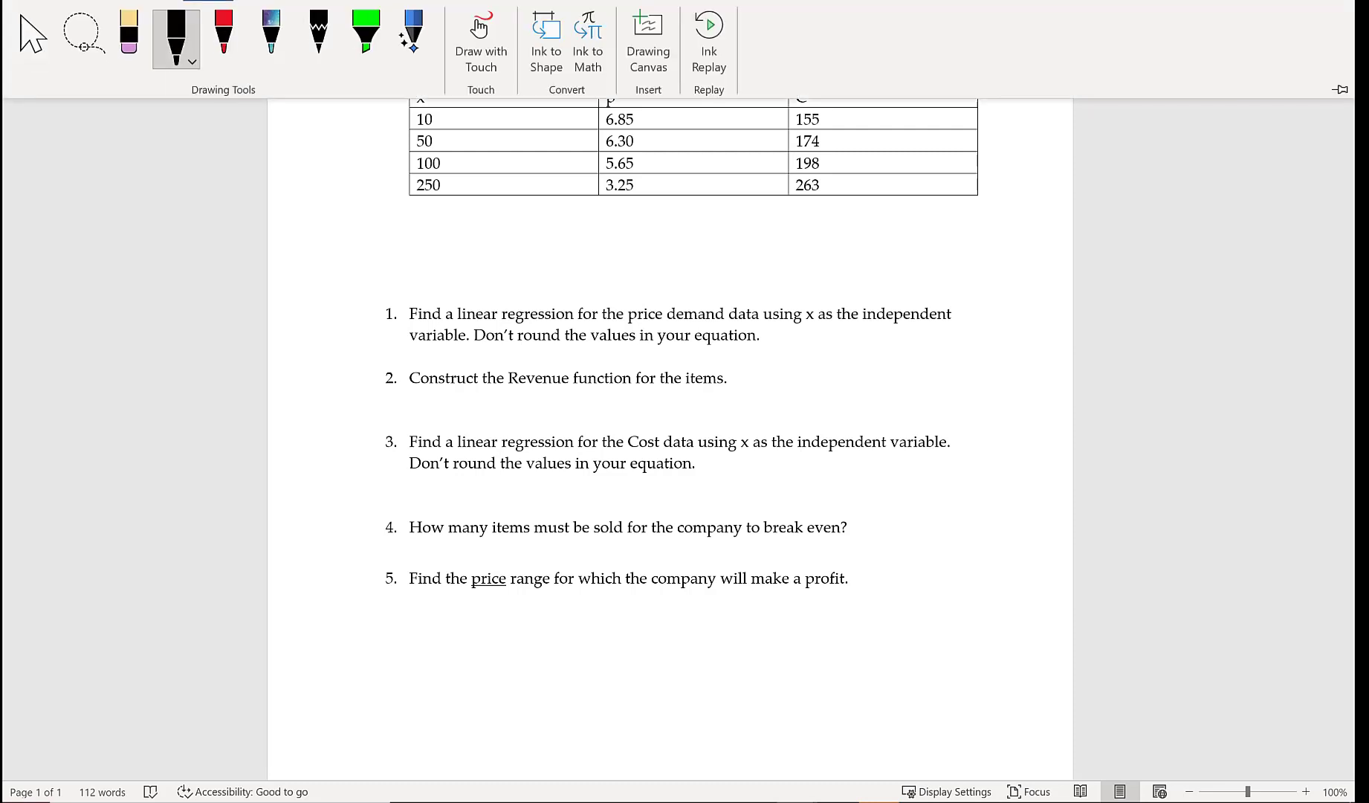
click(177, 37)
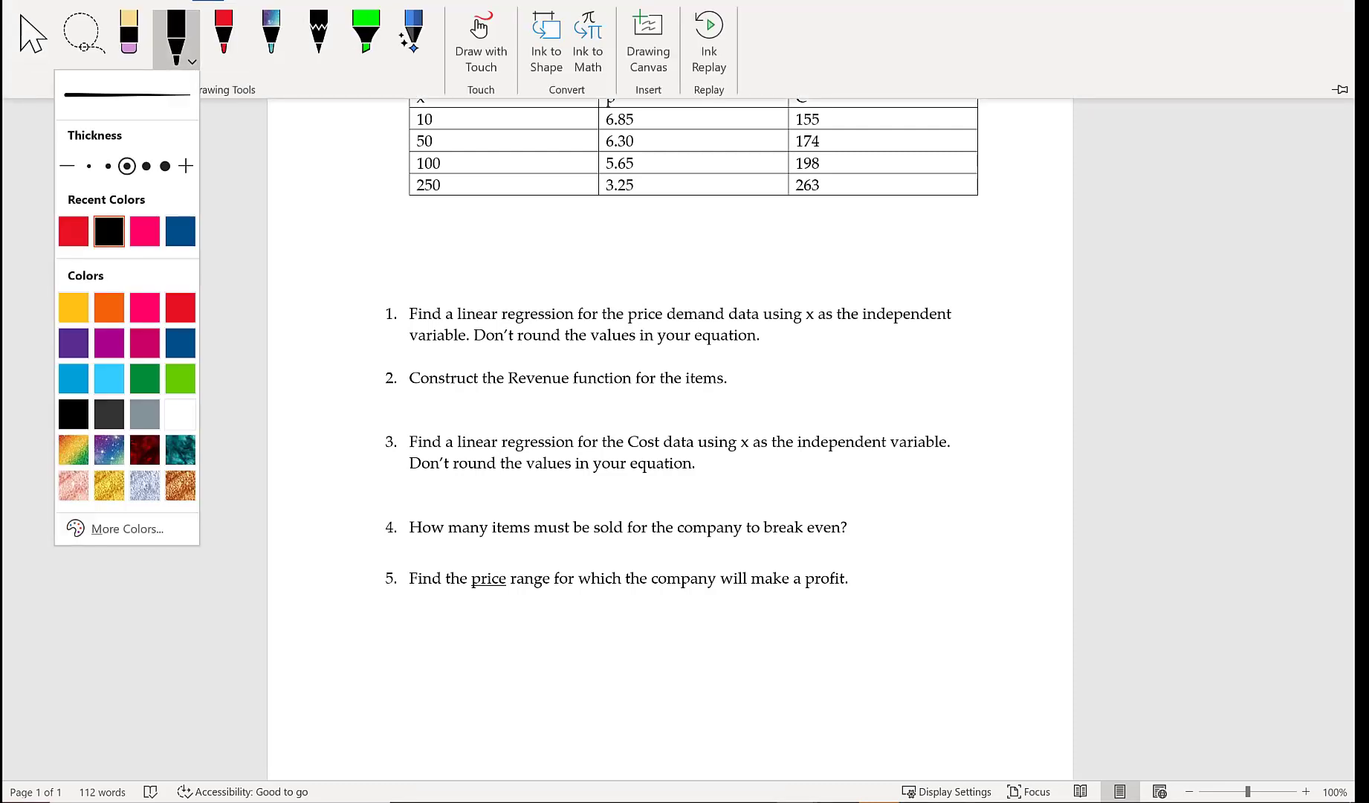
click(536, 399)
mouse_move(539, 399)
mouse_down()
mouse_move(539, 425)
mouse_move(591, 401)
mouse_move(592, 413)
mouse_up()
mouse_move(620, 408)
mouse_down()
mouse_move(624, 424)
mouse_move(656, 401)
mouse_up()
mouse_move(667, 405)
mouse_down()
mouse_move(695, 415)
mouse_move(777, 416)
mouse_up()
click(667, 396)
drag(778, 389, 766, 416)
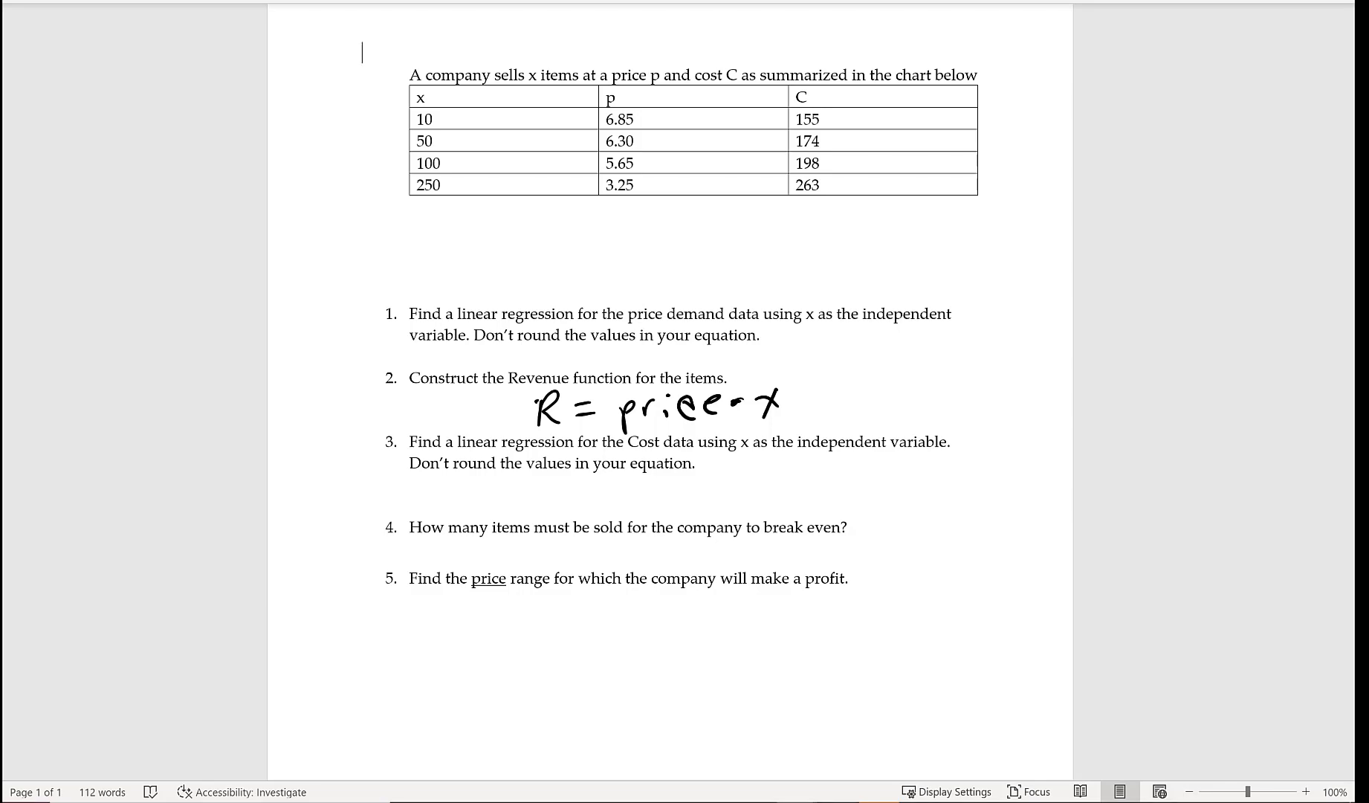
key(alt+Tab)
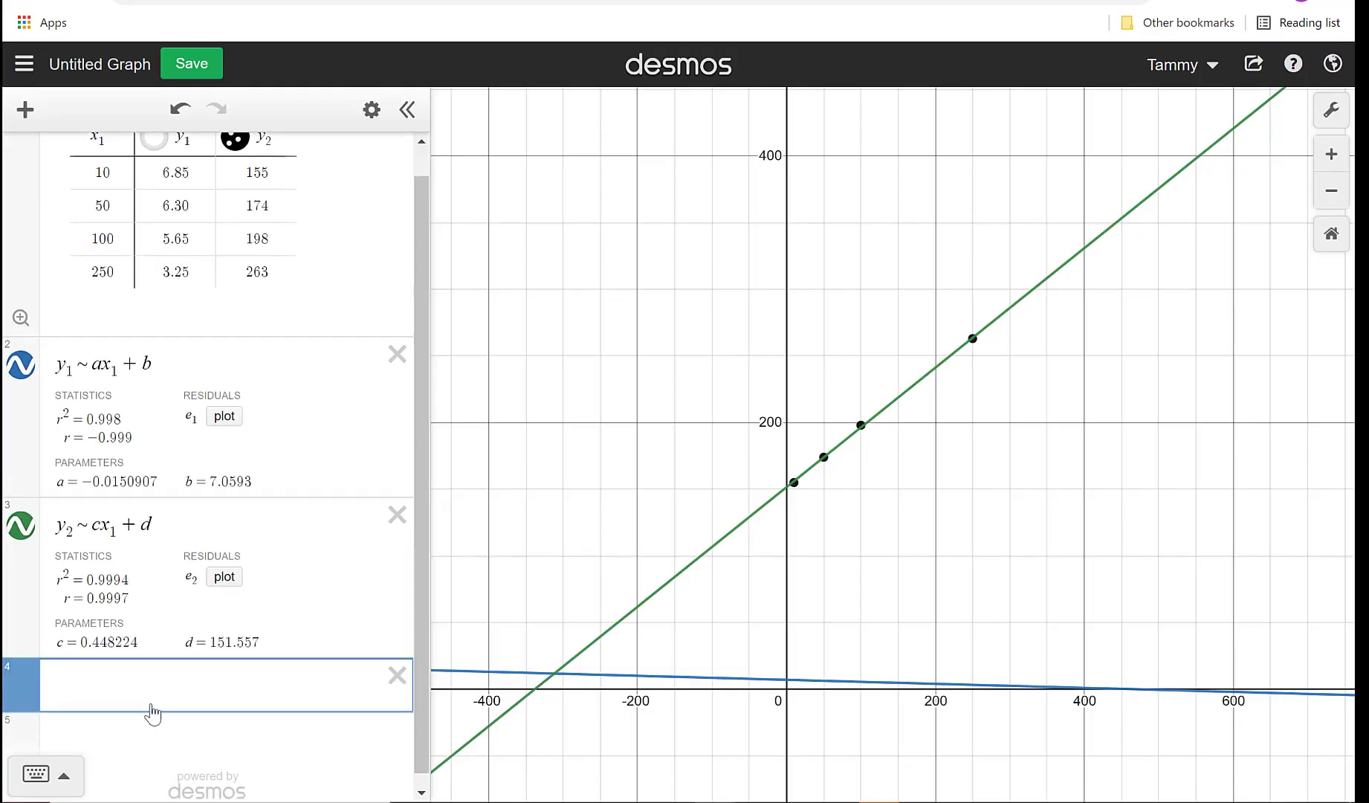
- Define the revenue function R(x) = x(−.0150907x + 7.0593) in row 4
text(R(x))
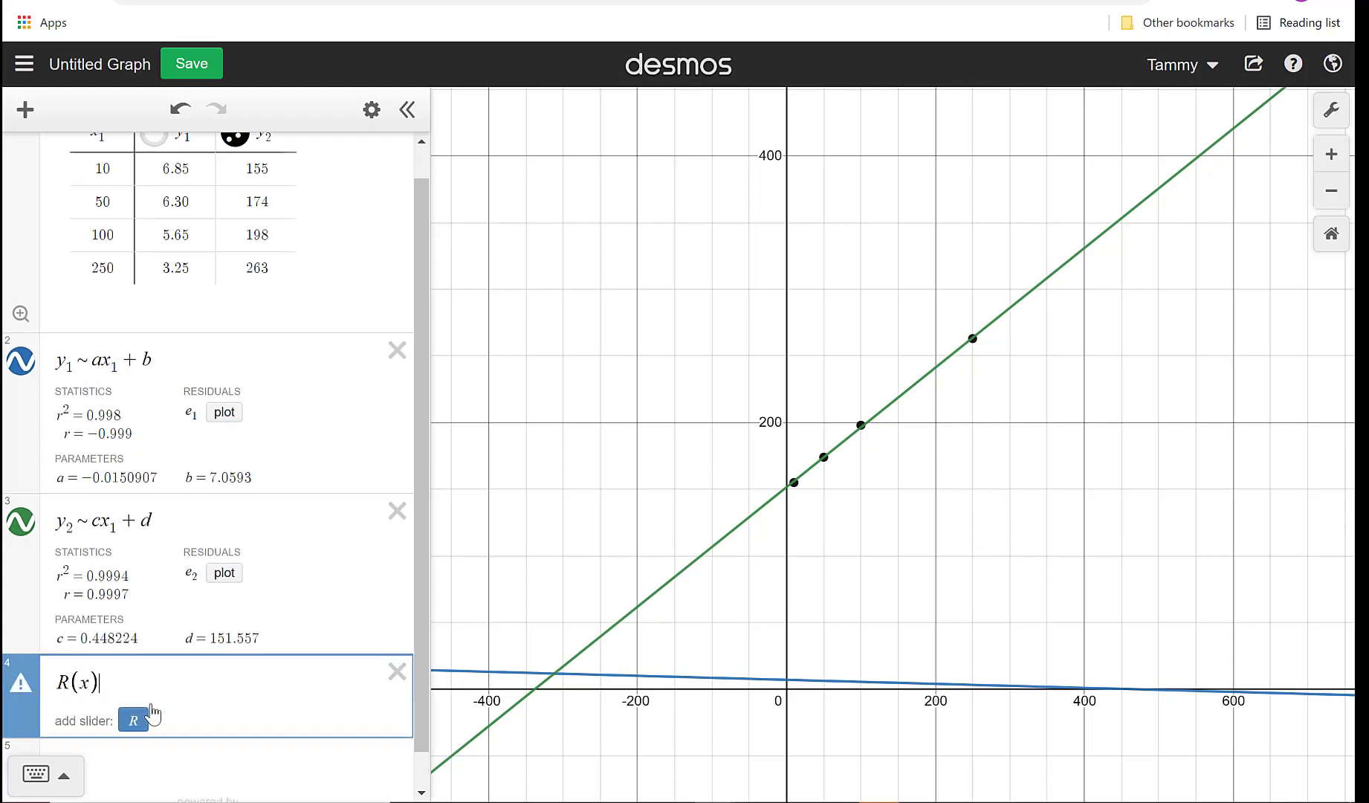
text(=)
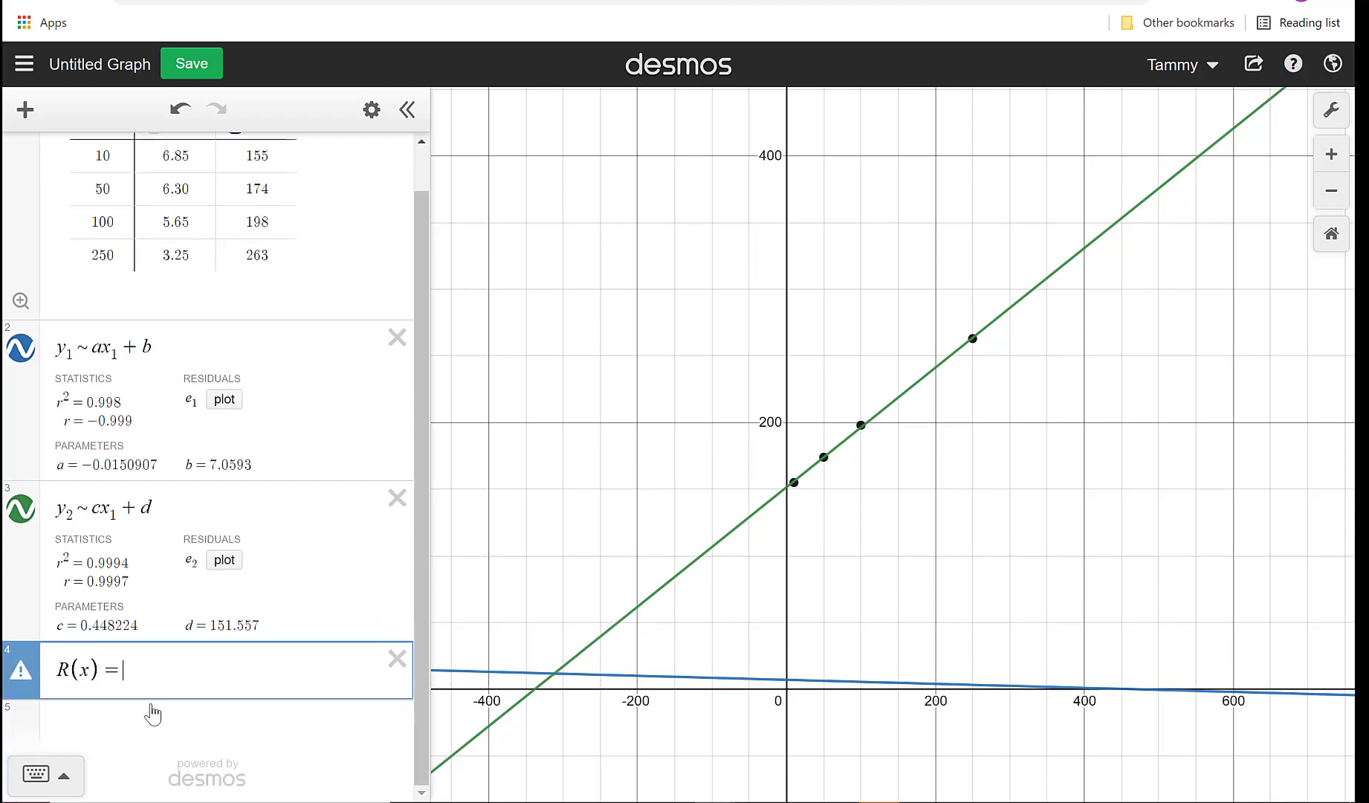
text(x()
text(-.015)
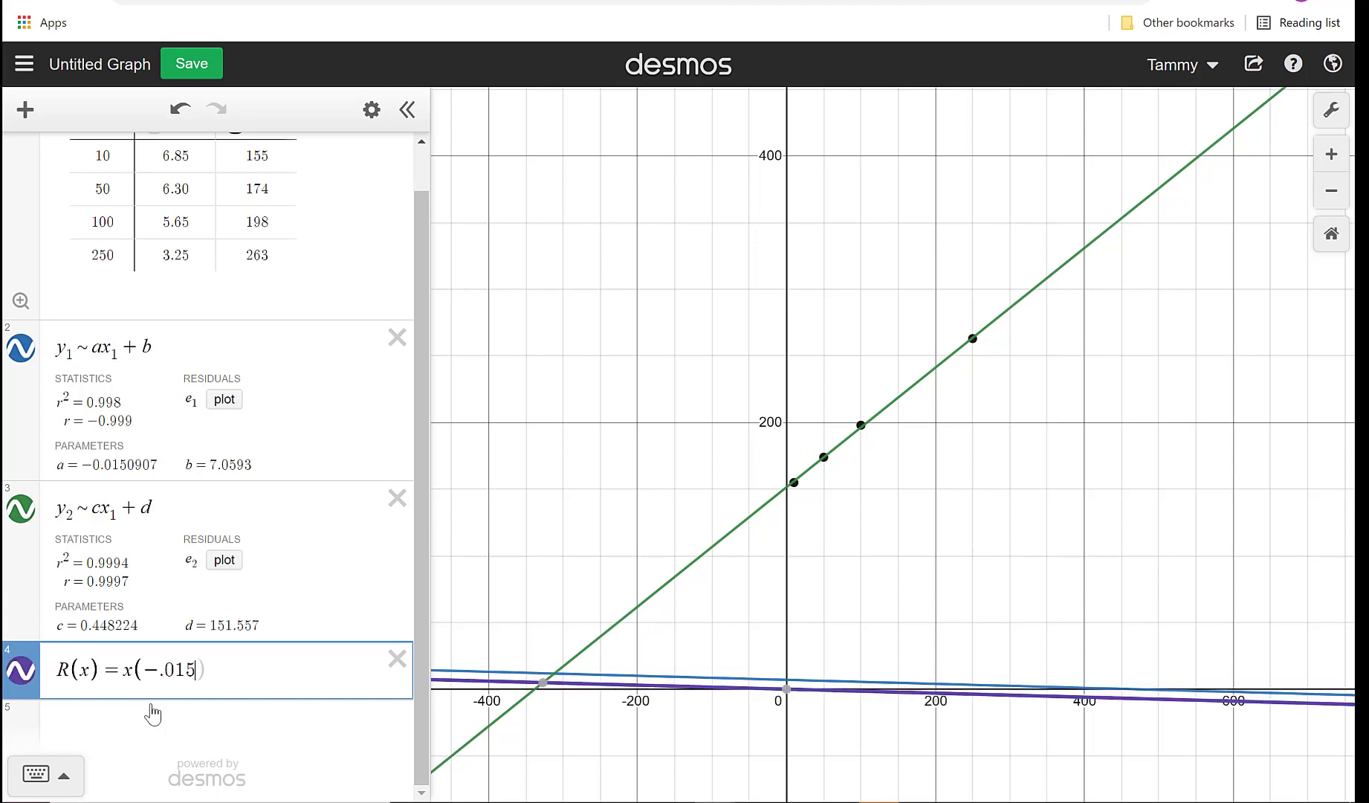
text(0907x+7.0)
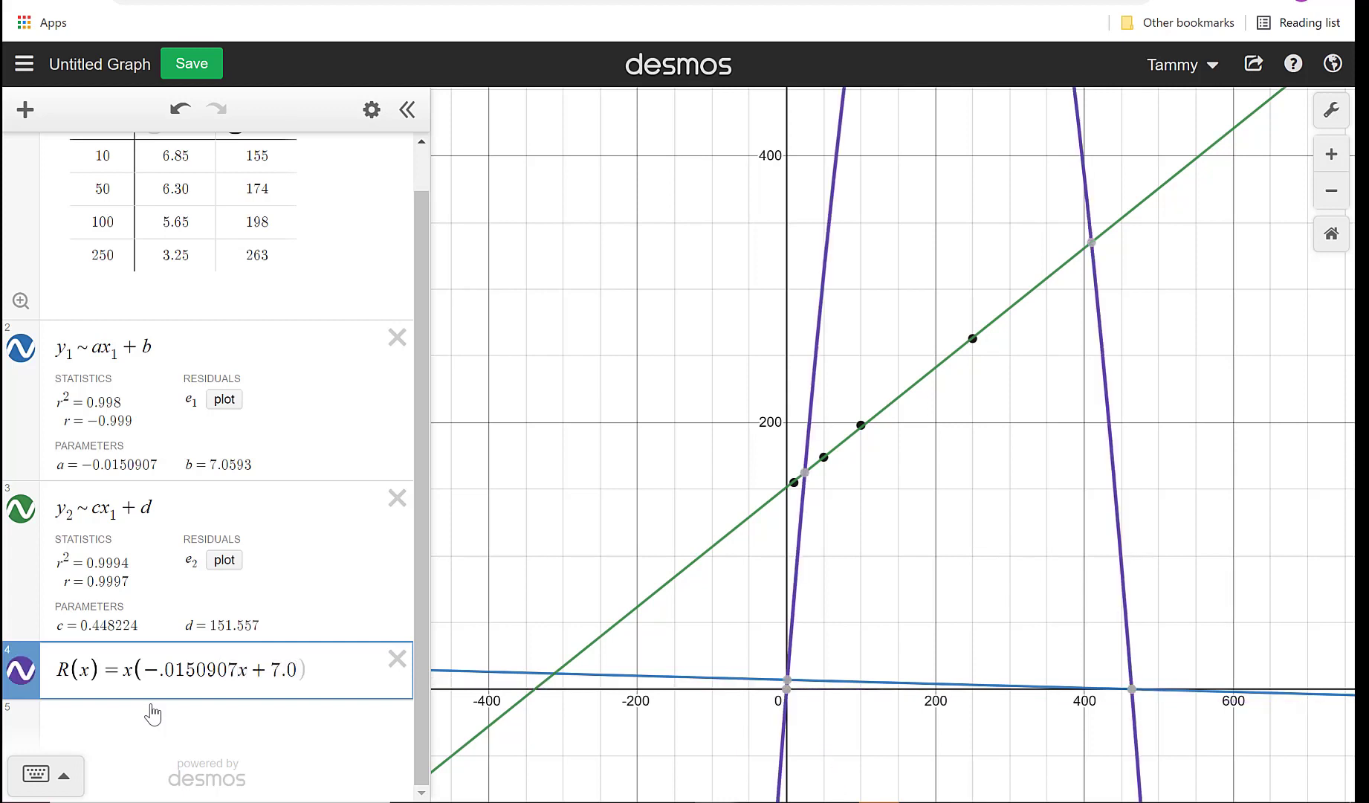
text(593)
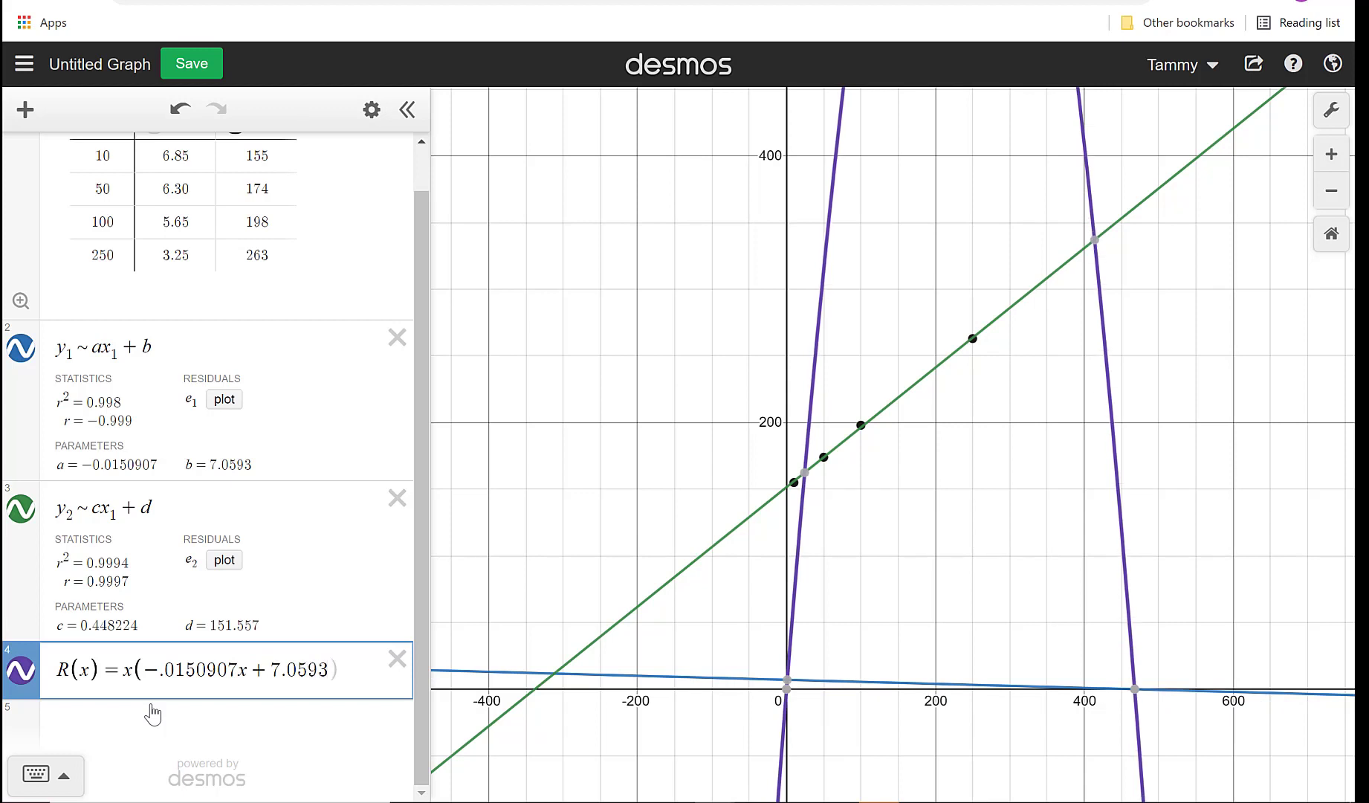
text())
- Zoom out and pan to frame the revenue parabola crossing the cost line, checking the Word problem
scroll(996, 495, down, 2)
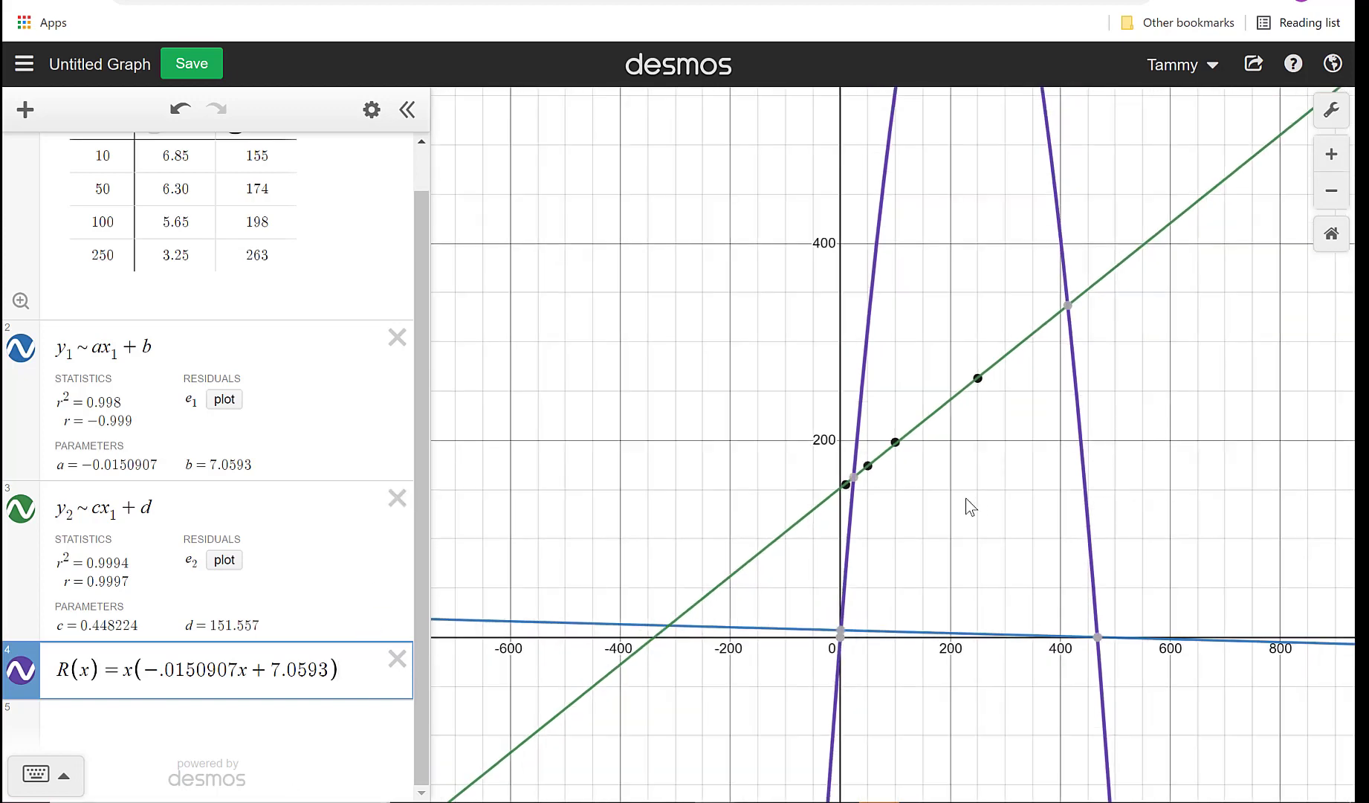
scroll(966, 506, down, 3)
click(522, 586)
drag(519, 578, 338, 604)
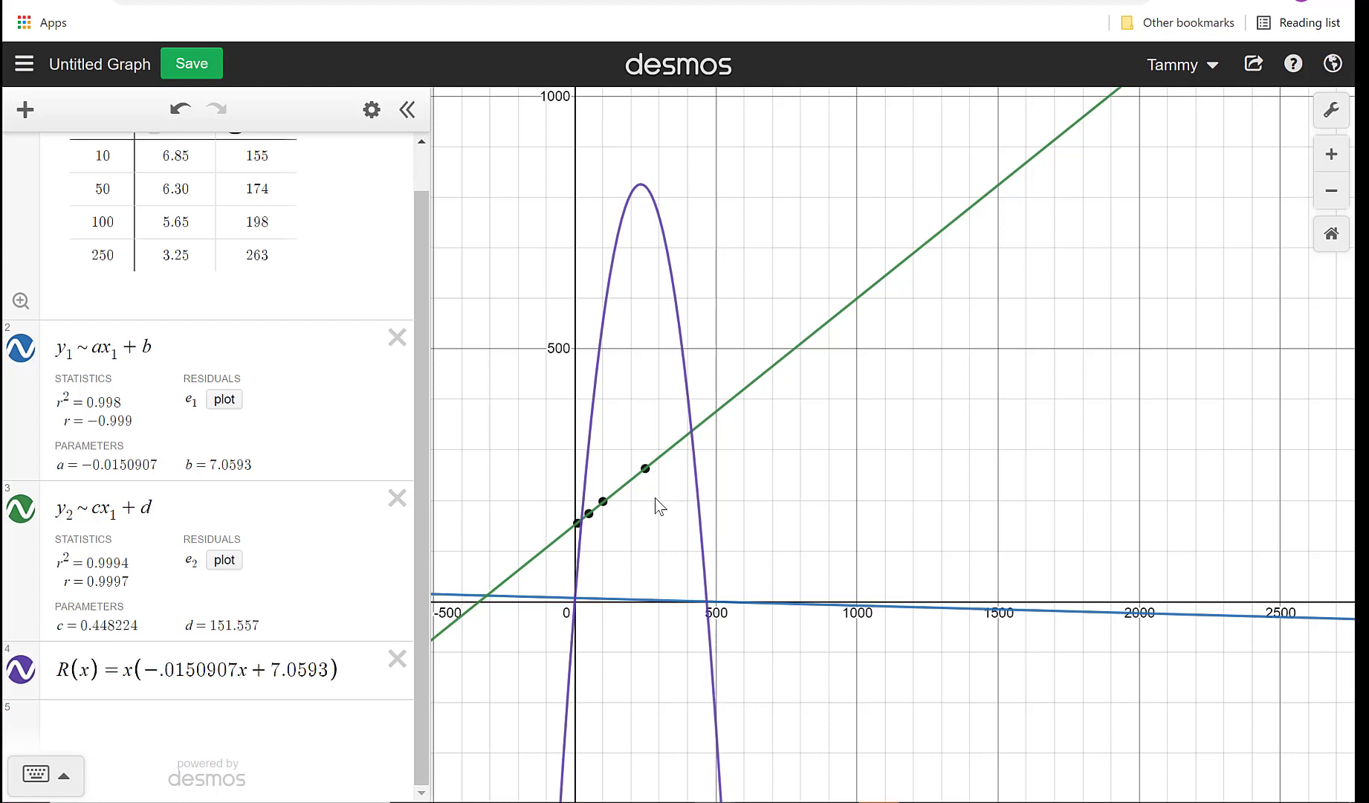
mouse_move(1011, 764)
click(1258, 764)
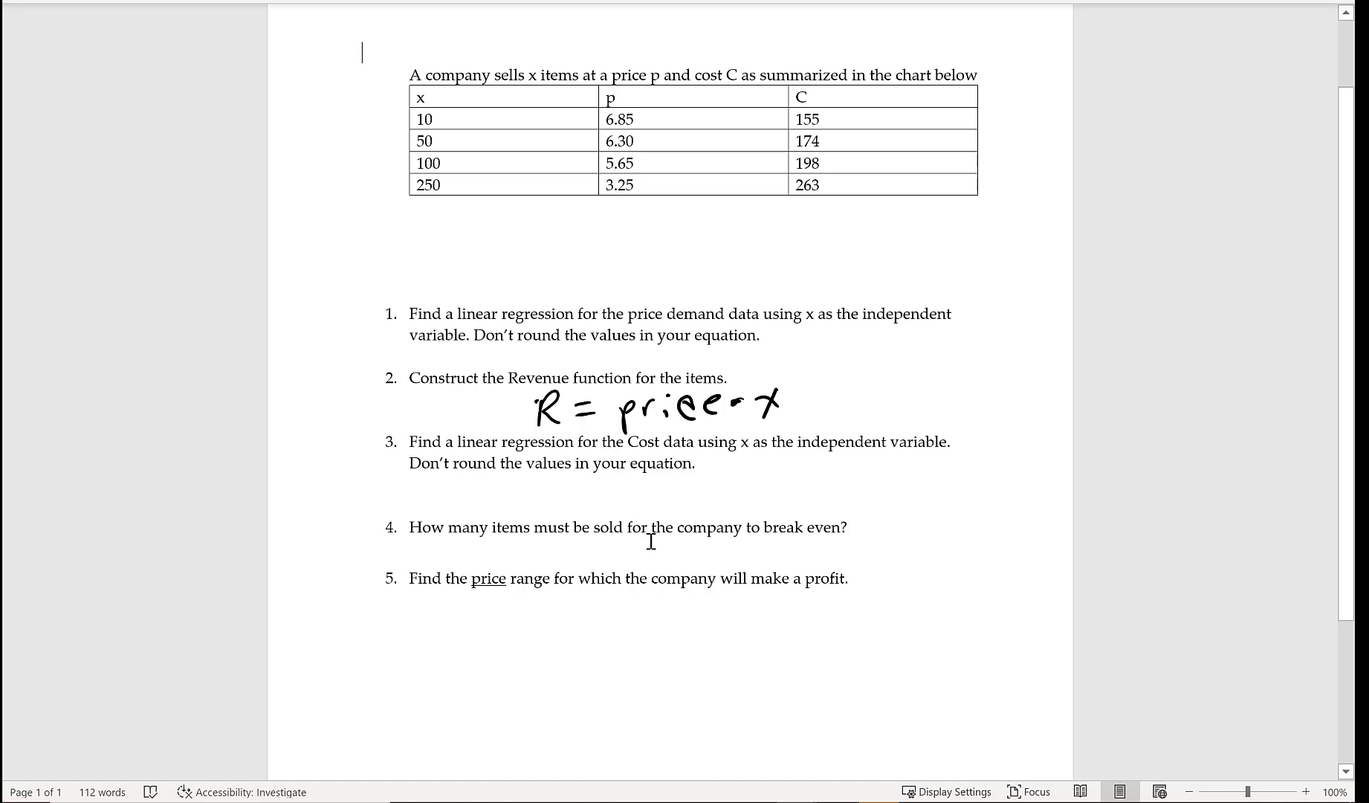
click(827, 793)
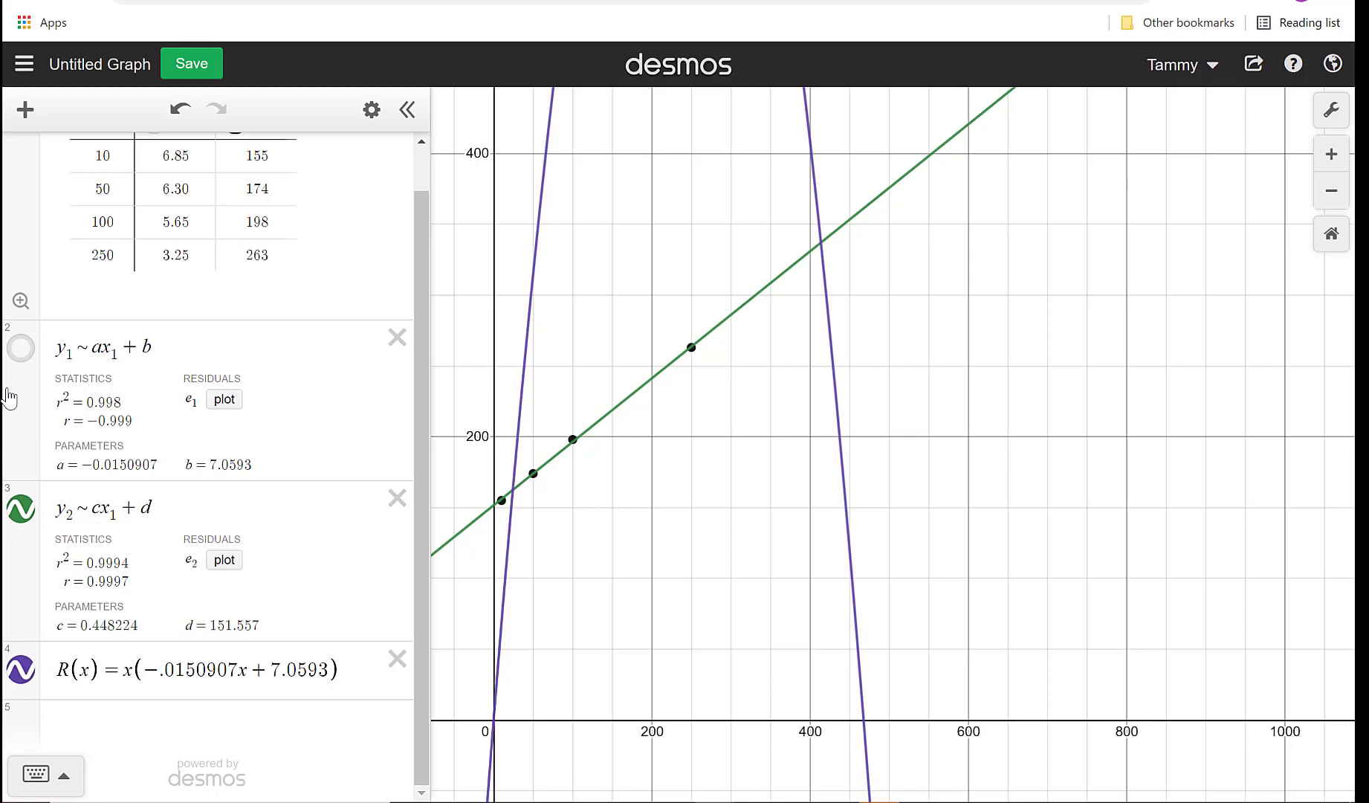
- Keep the price regression hidden and select the cost line to show the crossing near (24.269, 162.435)
click(23, 349)
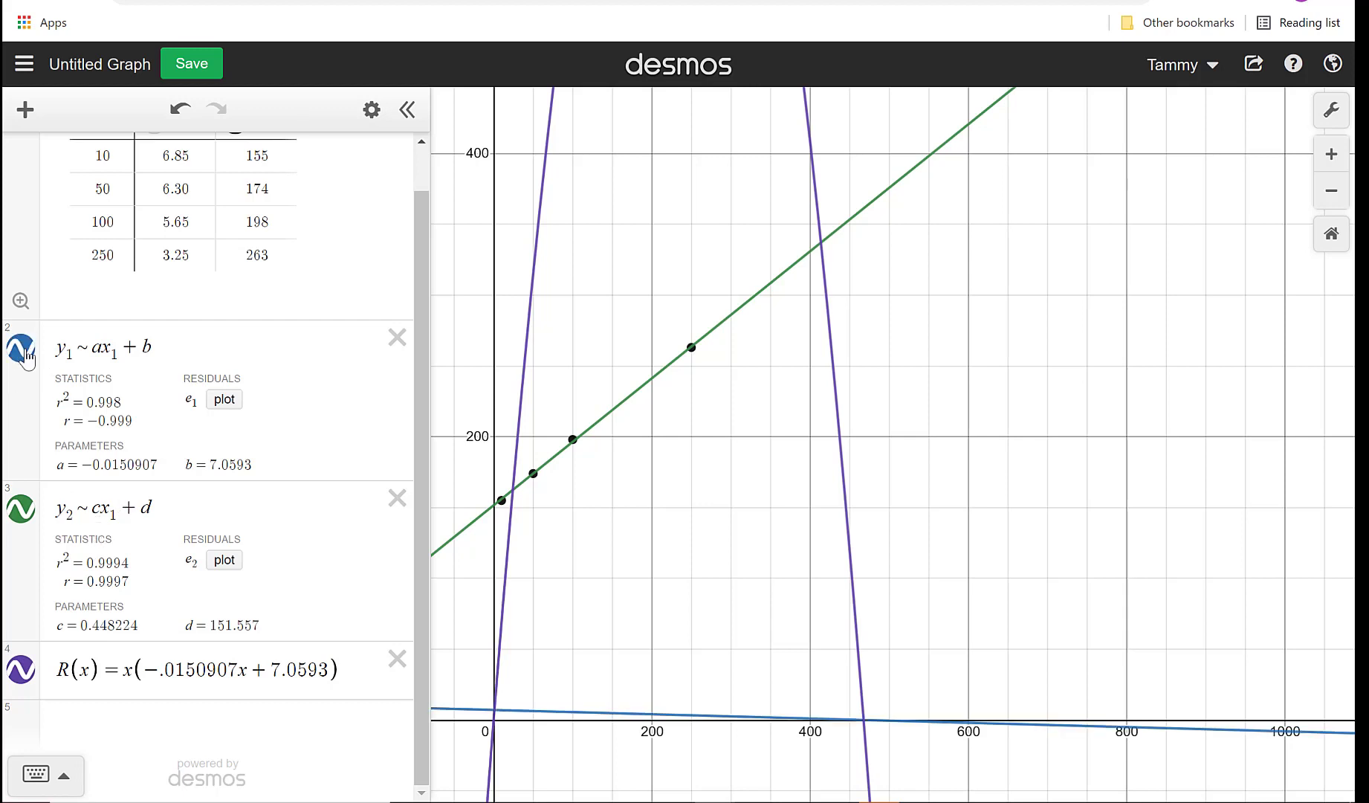
click(23, 349)
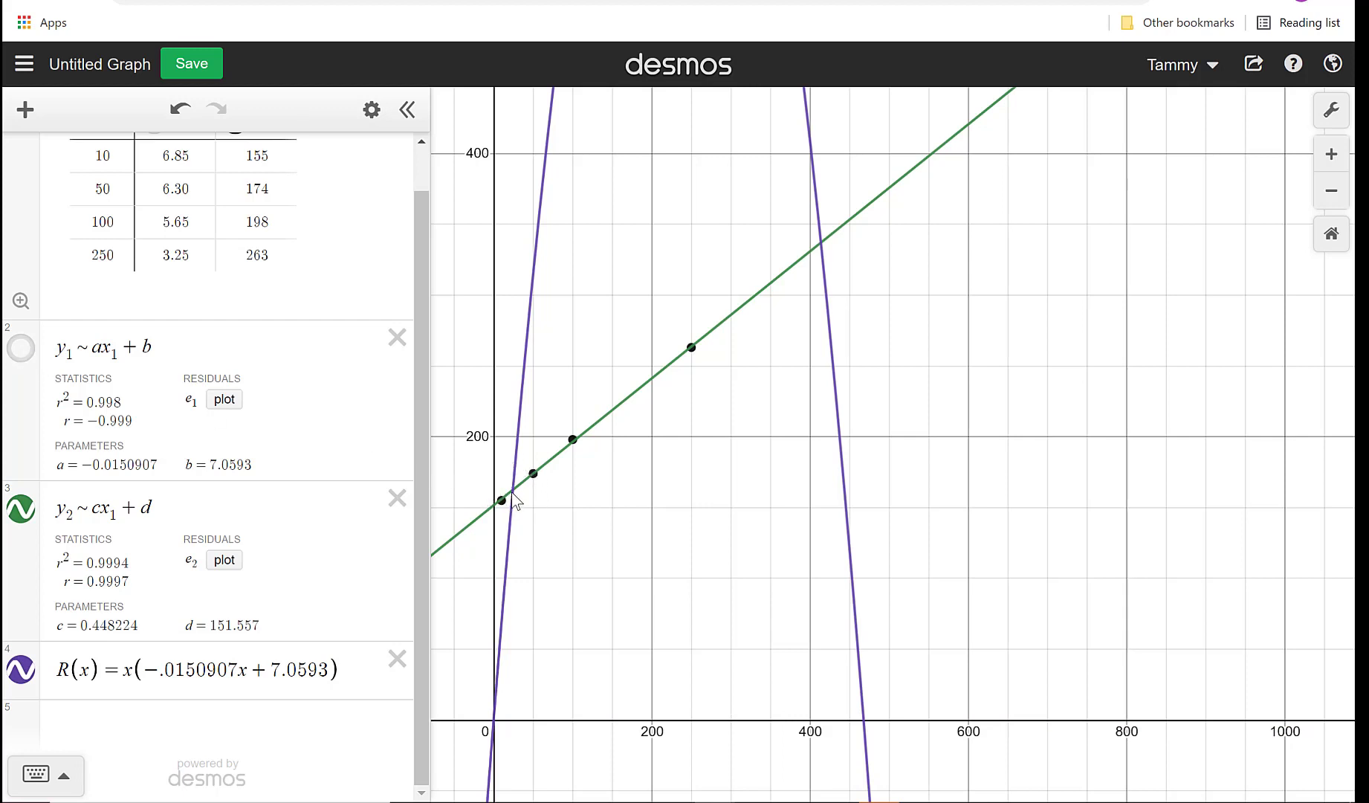
click(513, 496)
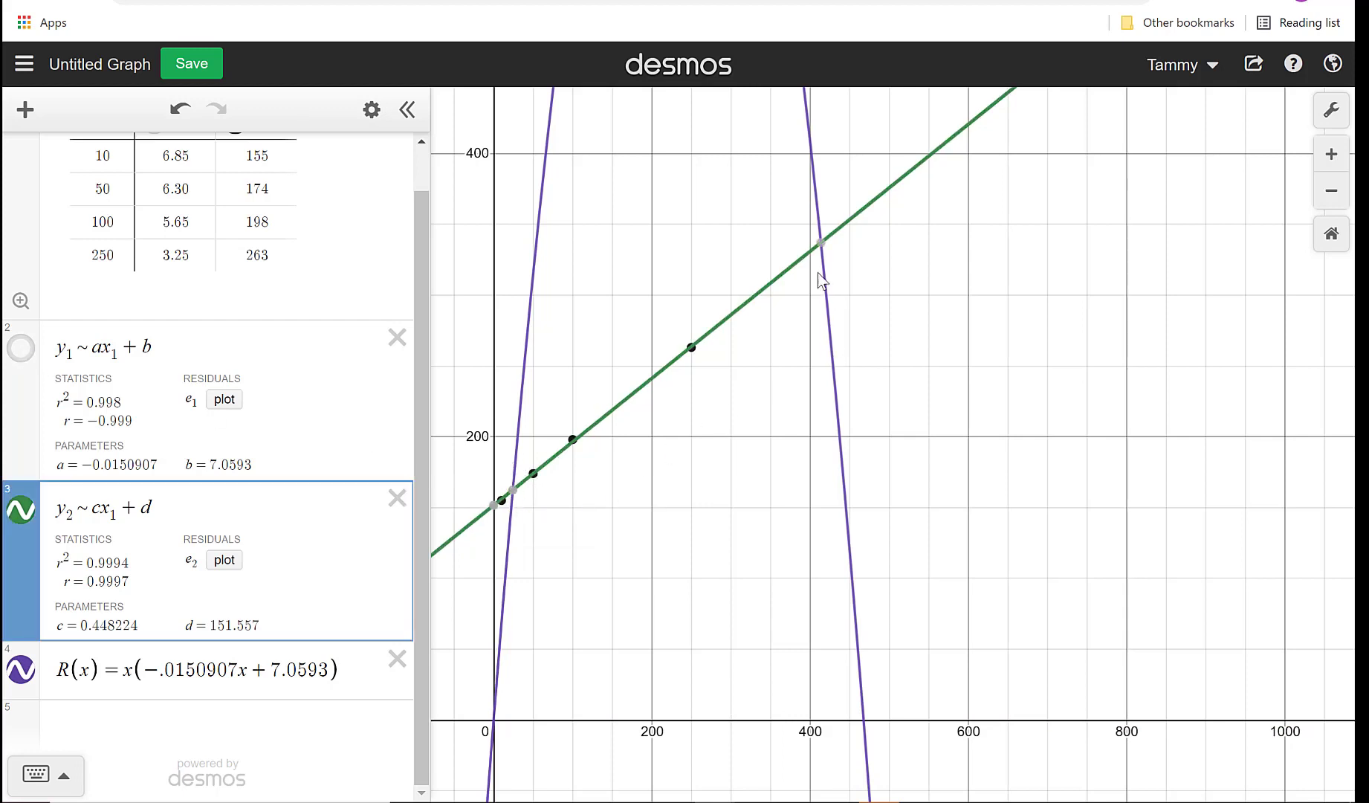
mouse_move(515, 505)
- Read the upper break-even crossing at (413.82, 337.041) and check it against the Word problem set
mouse_move(825, 255)
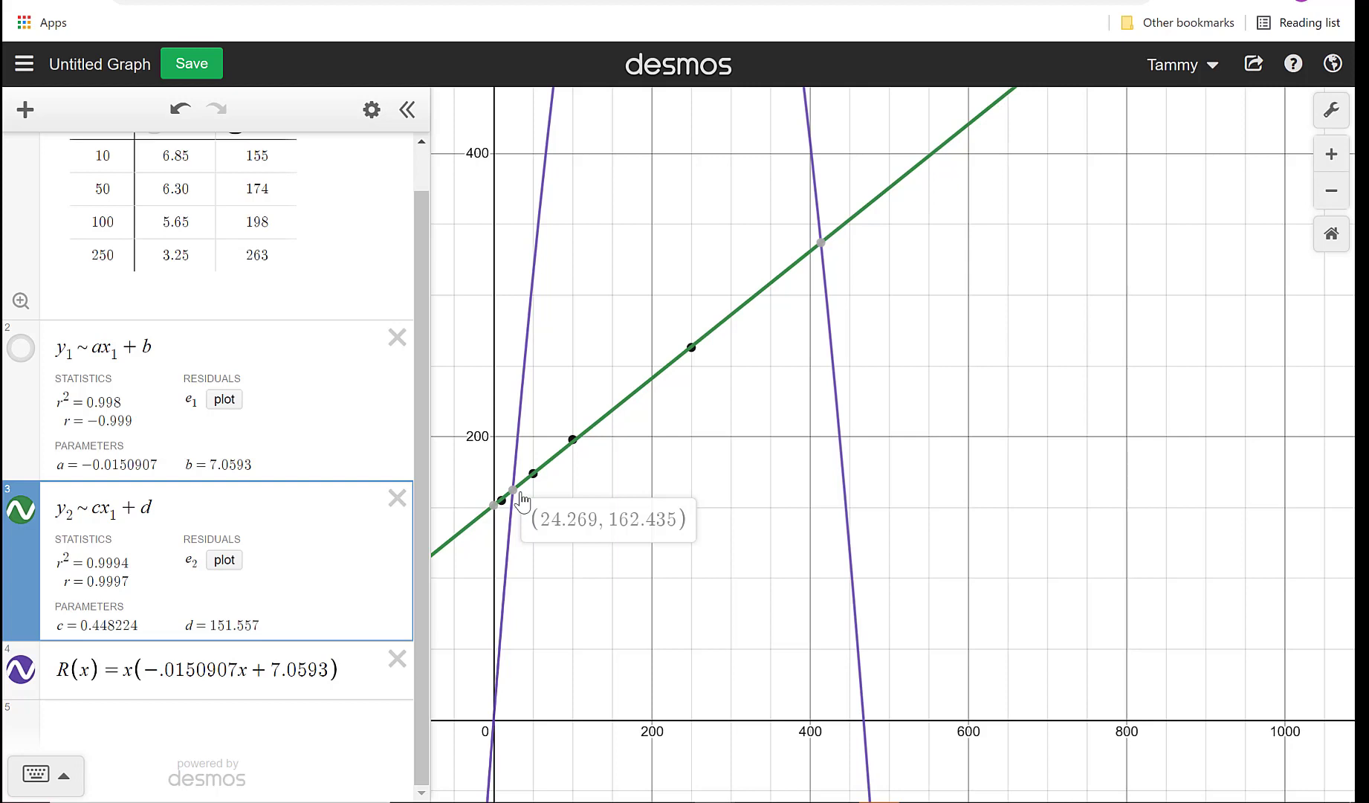
key(alt+Tab)
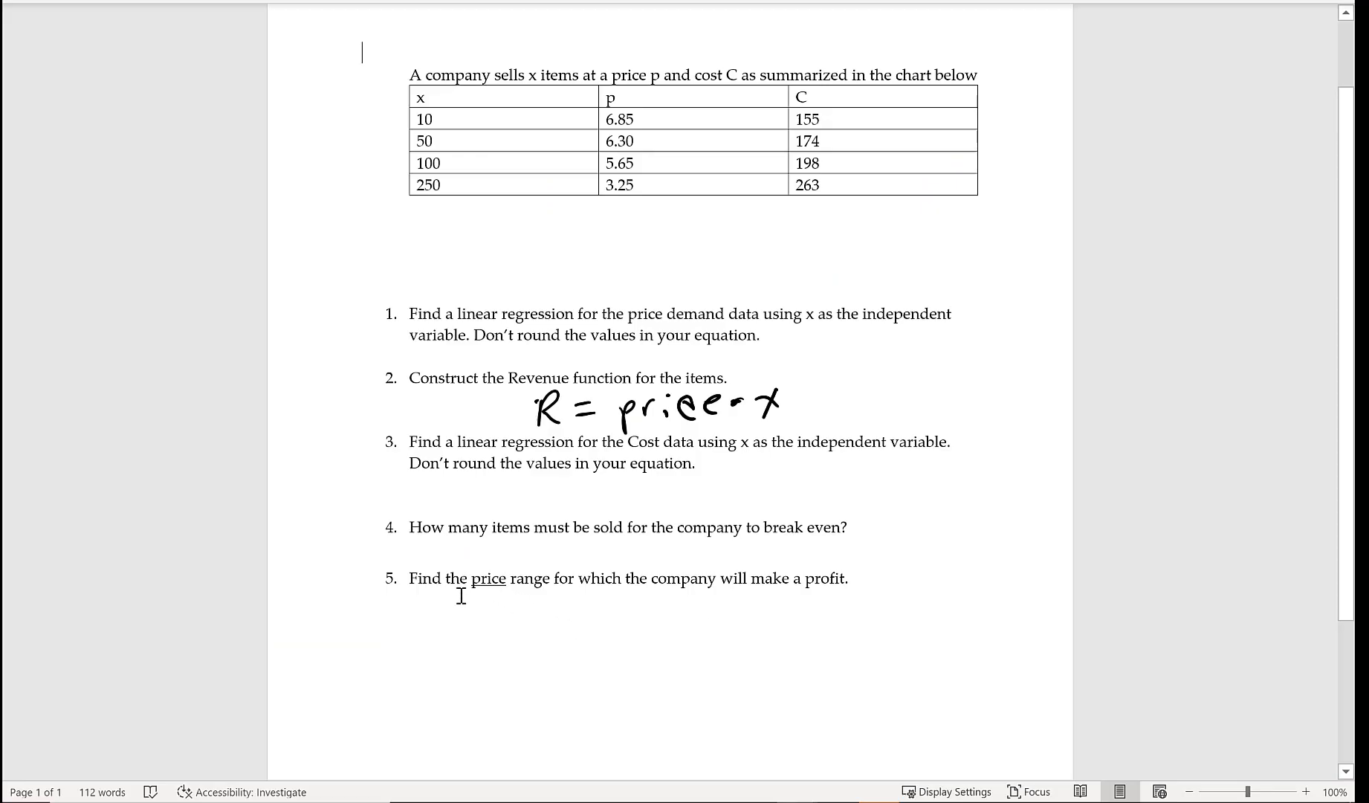
key(alt+Tab)
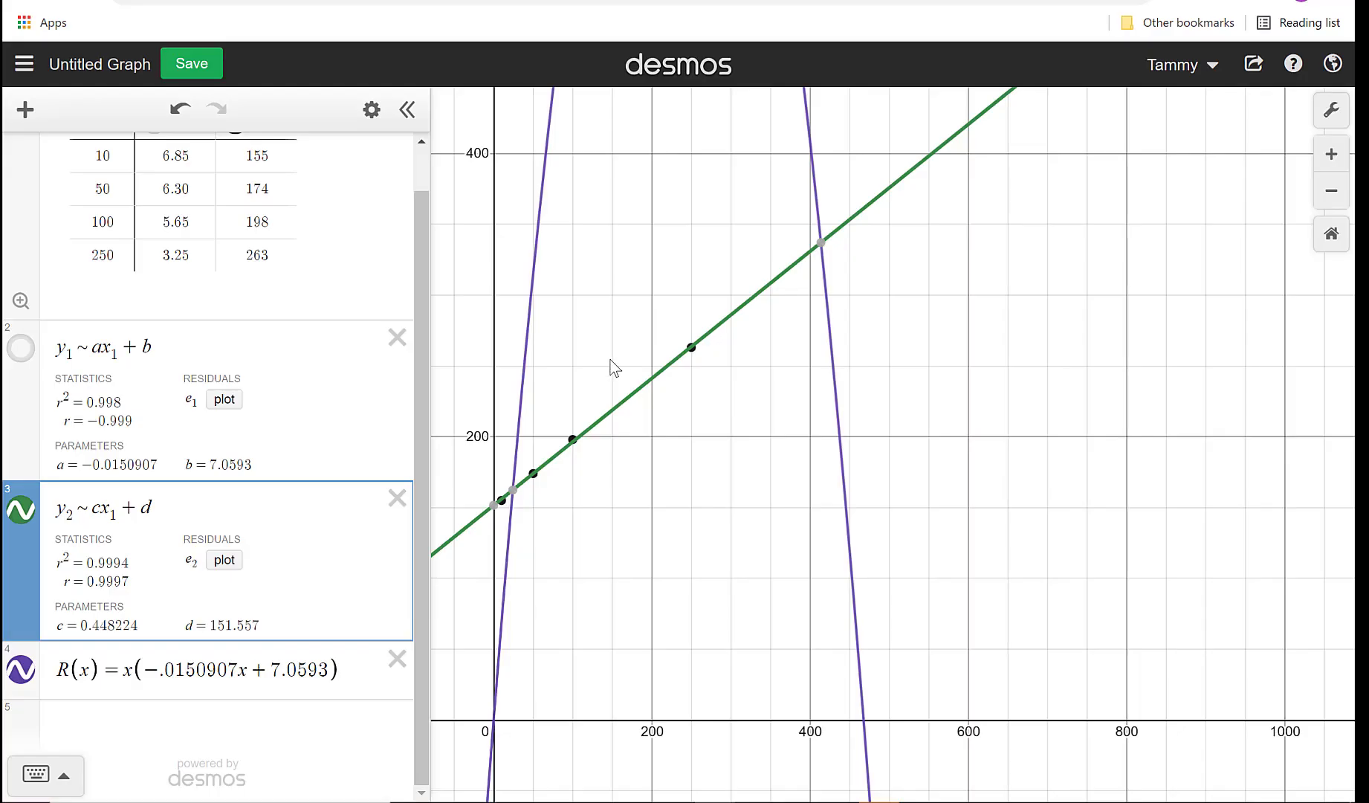
- Frame both crossings and select the revenue parabola R(x) to mark its intersections with the cost line
drag(646, 487, 768, 581)
click(635, 591)
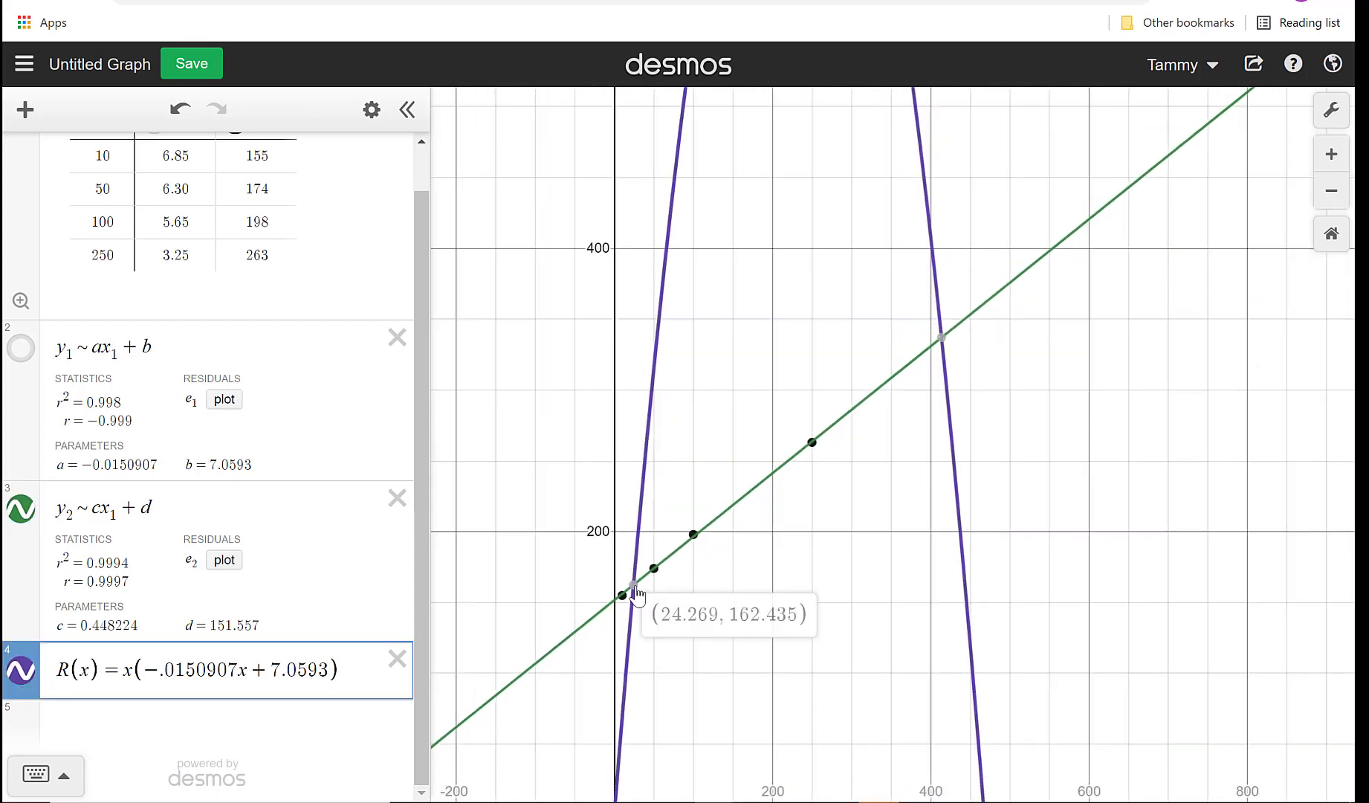
drag(954, 350, 942, 338)
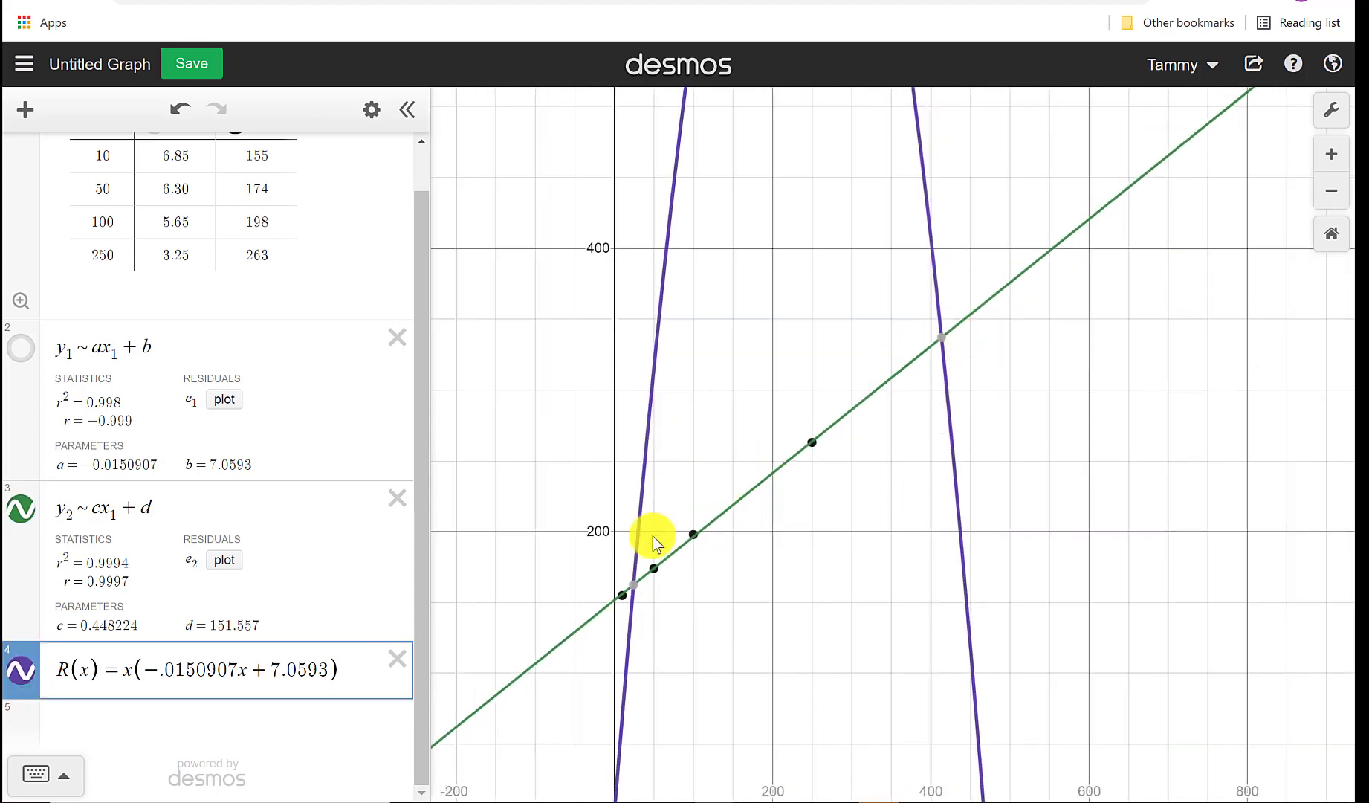
click(626, 579)
click(941, 336)
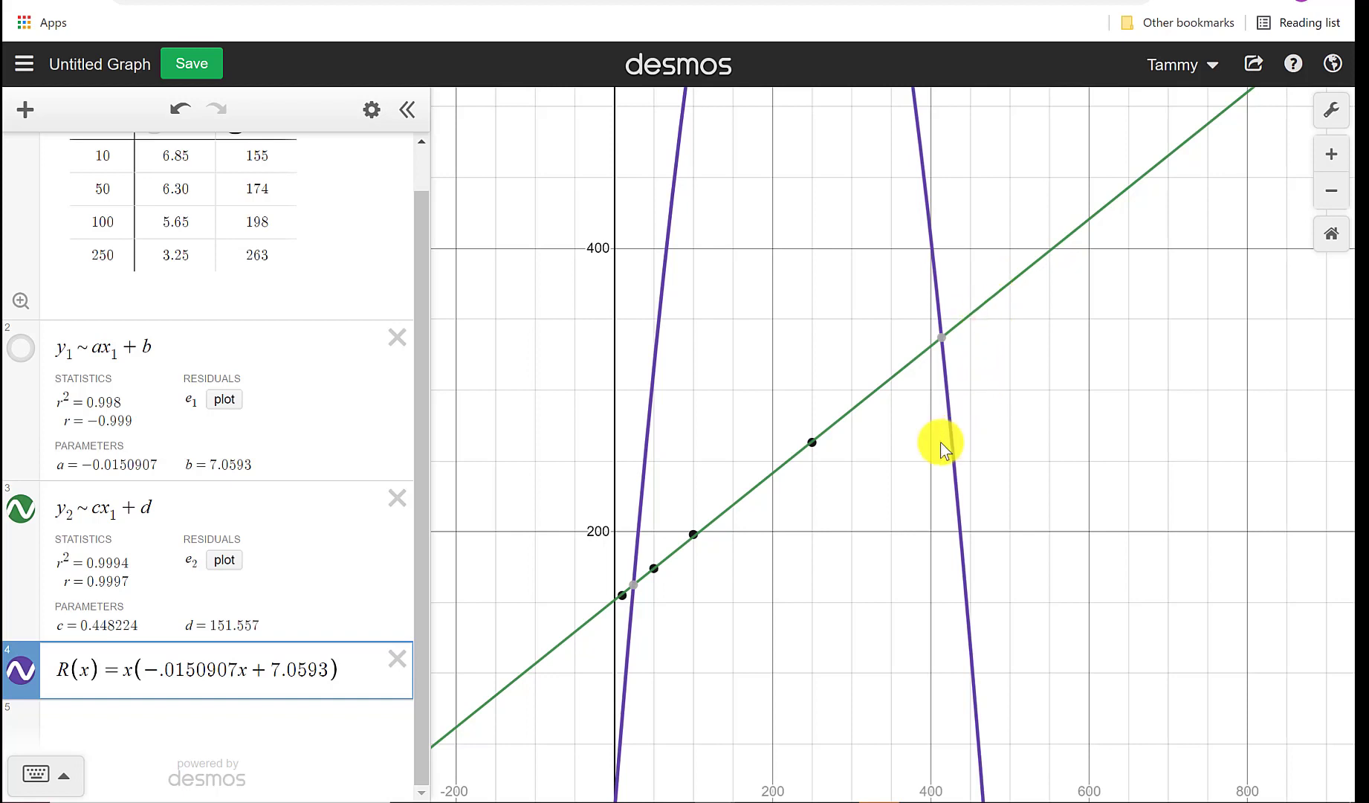
- Recheck the lower and upper intersection coordinates, then show the price regression line again
mouse_move(631, 585)
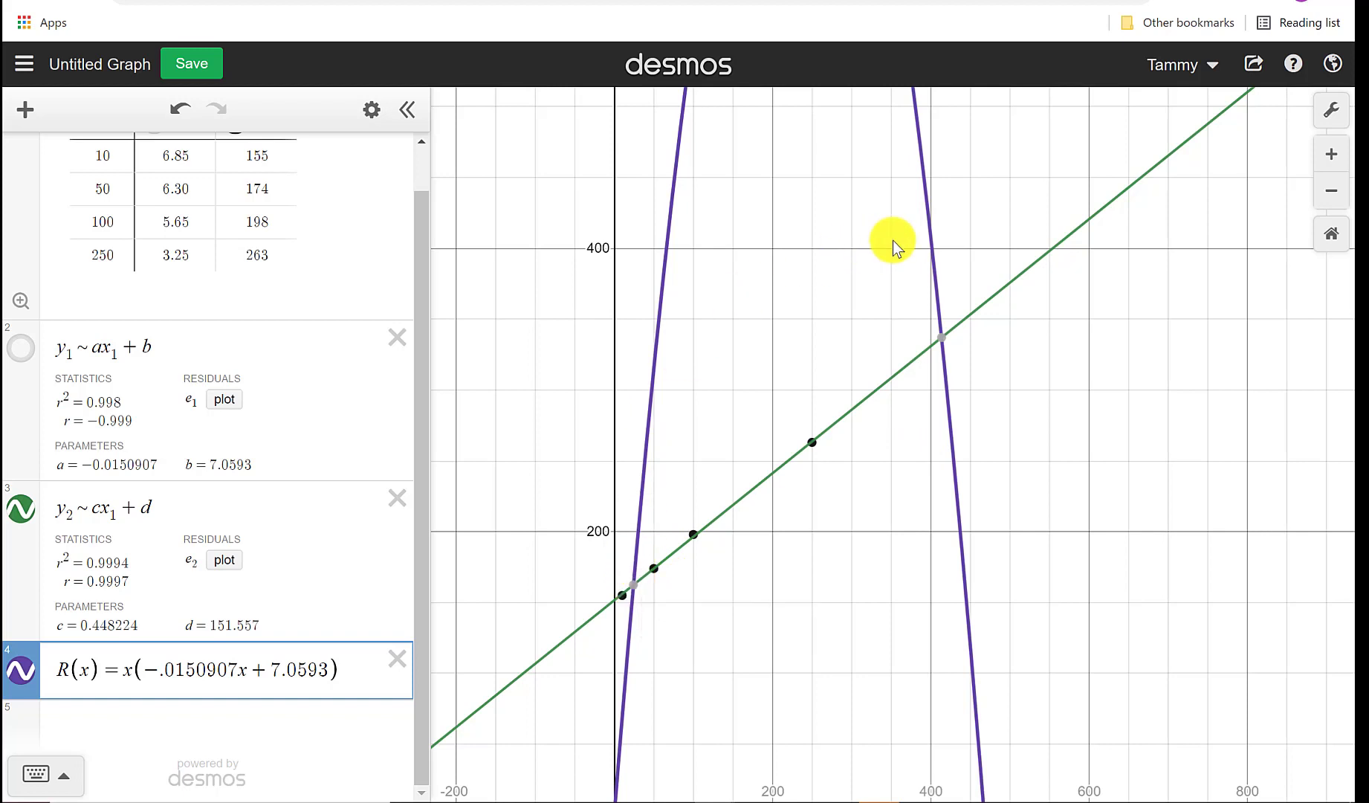
mouse_move(944, 348)
click(29, 358)
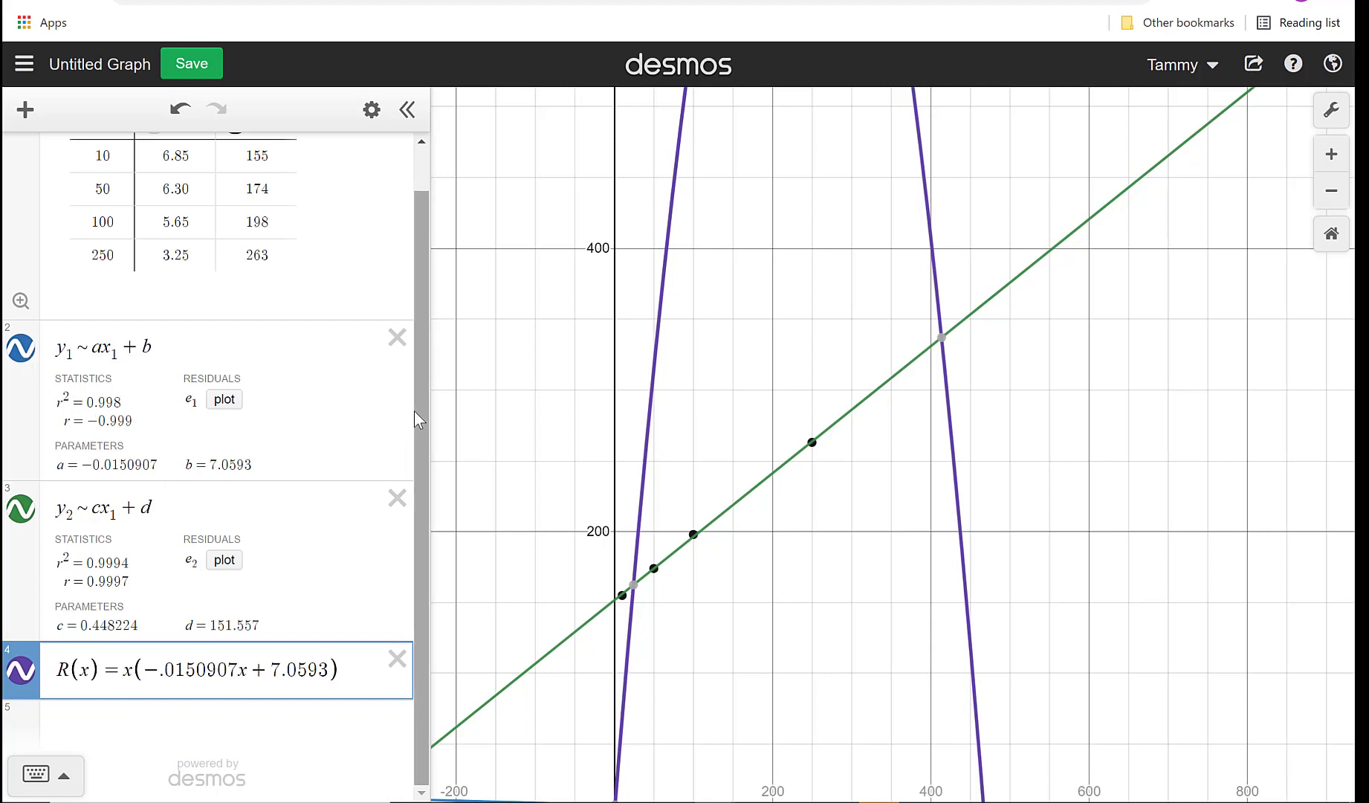
- Add expressions a(25)+b (6.68202947846) and a(413)+b to evaluate prices at 25 and 413 items
click(88, 726)
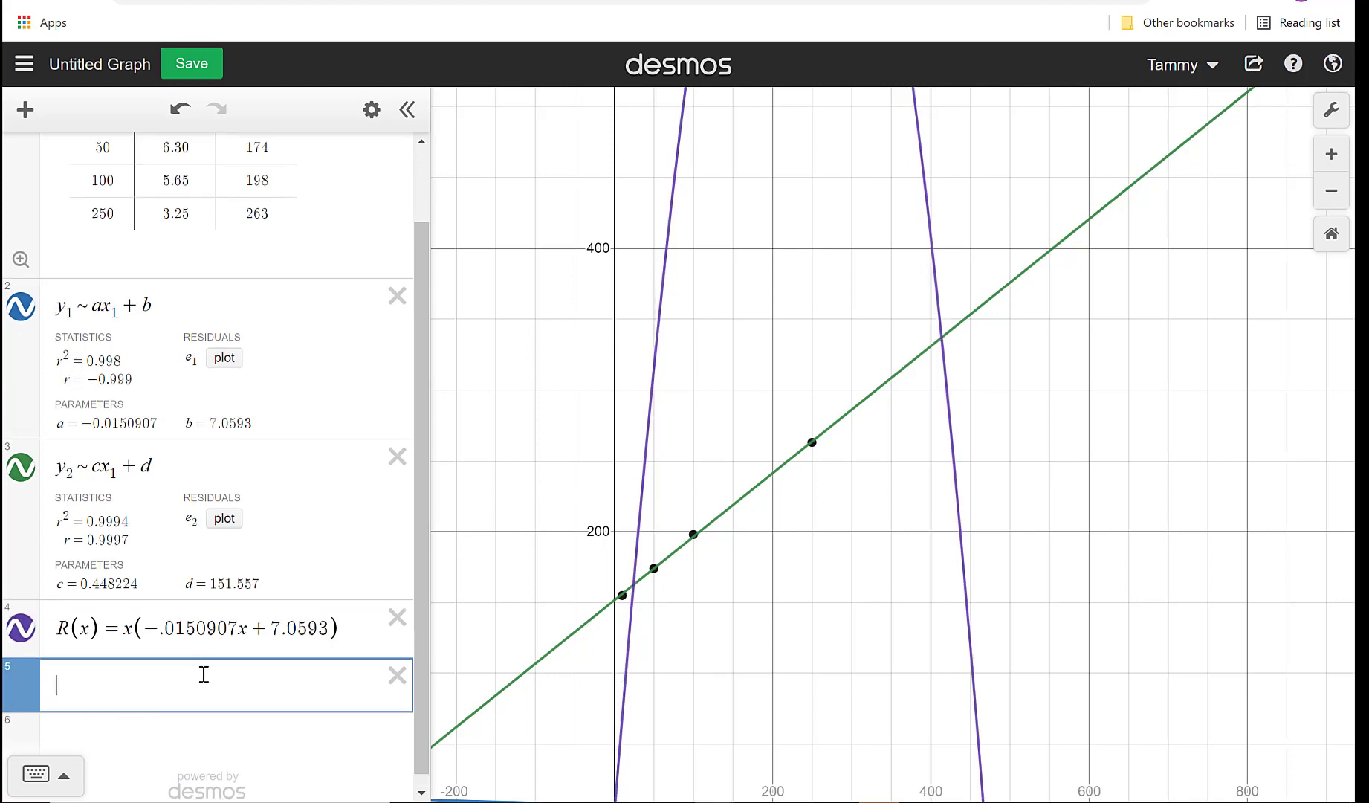
text(a(25)+)
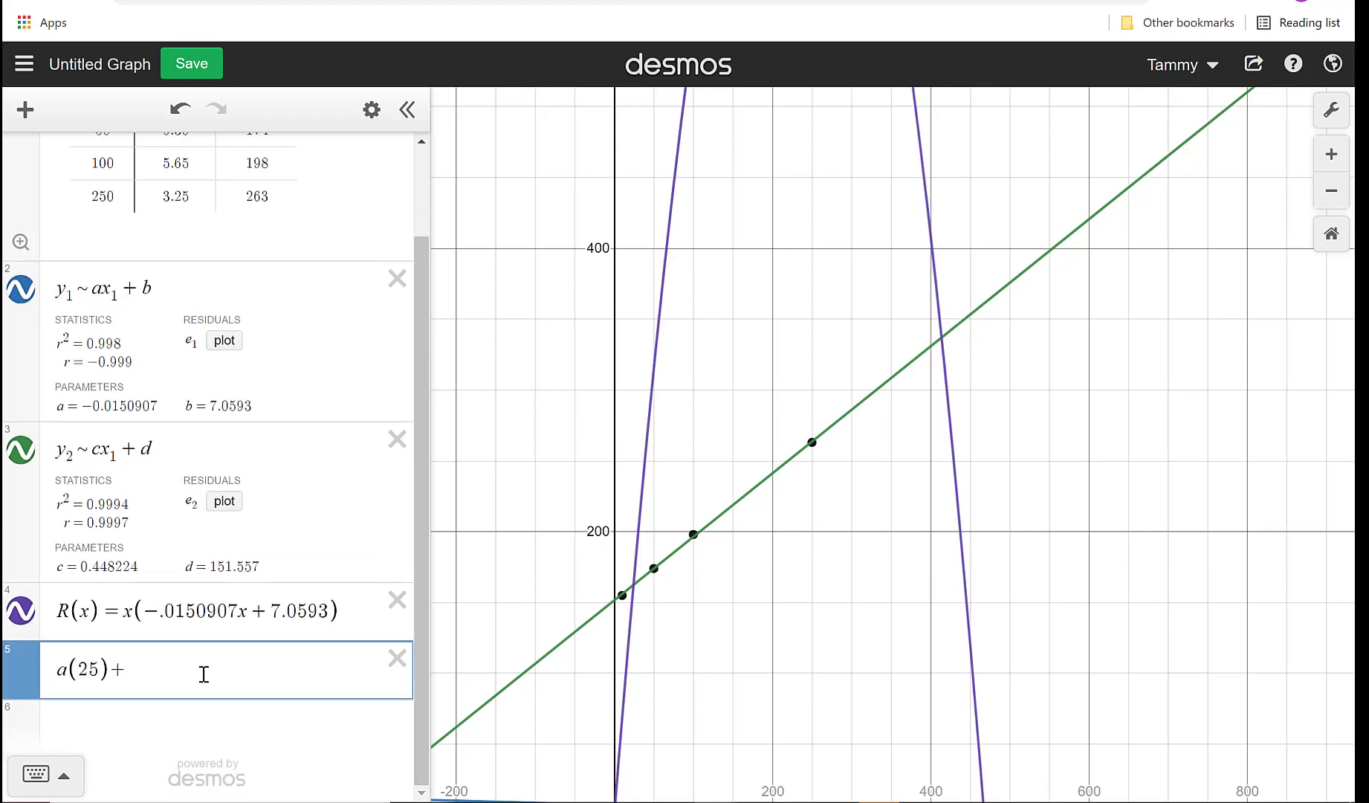
text(b)
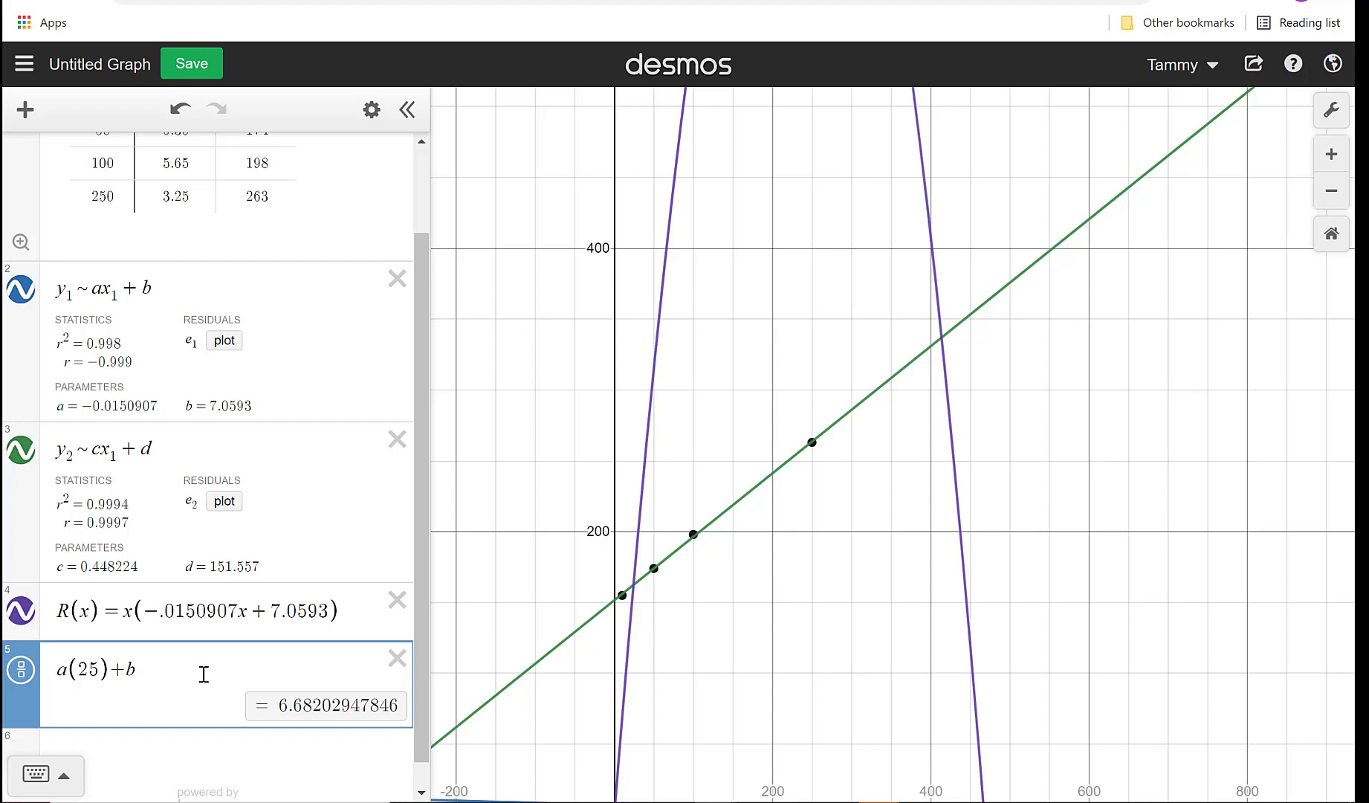
key(Return)
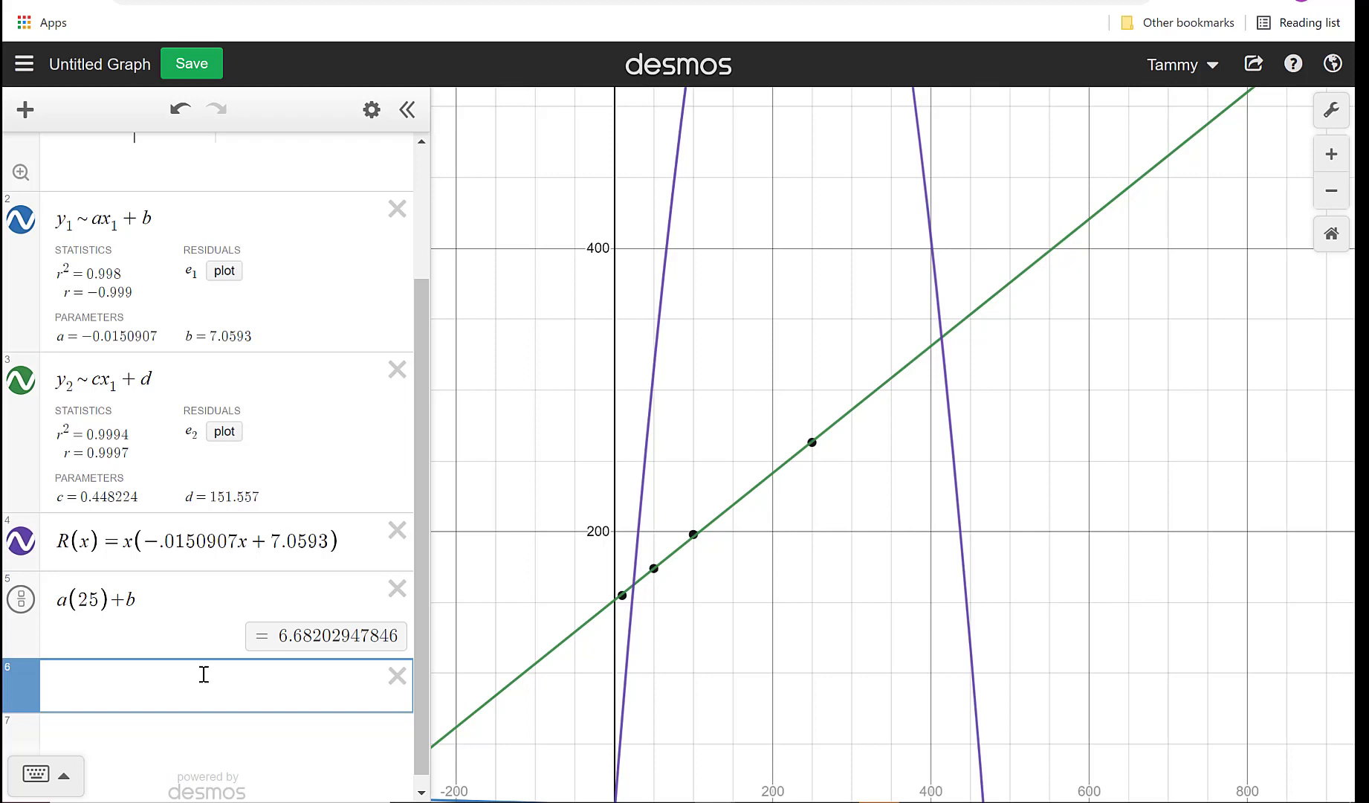
text(a(41)
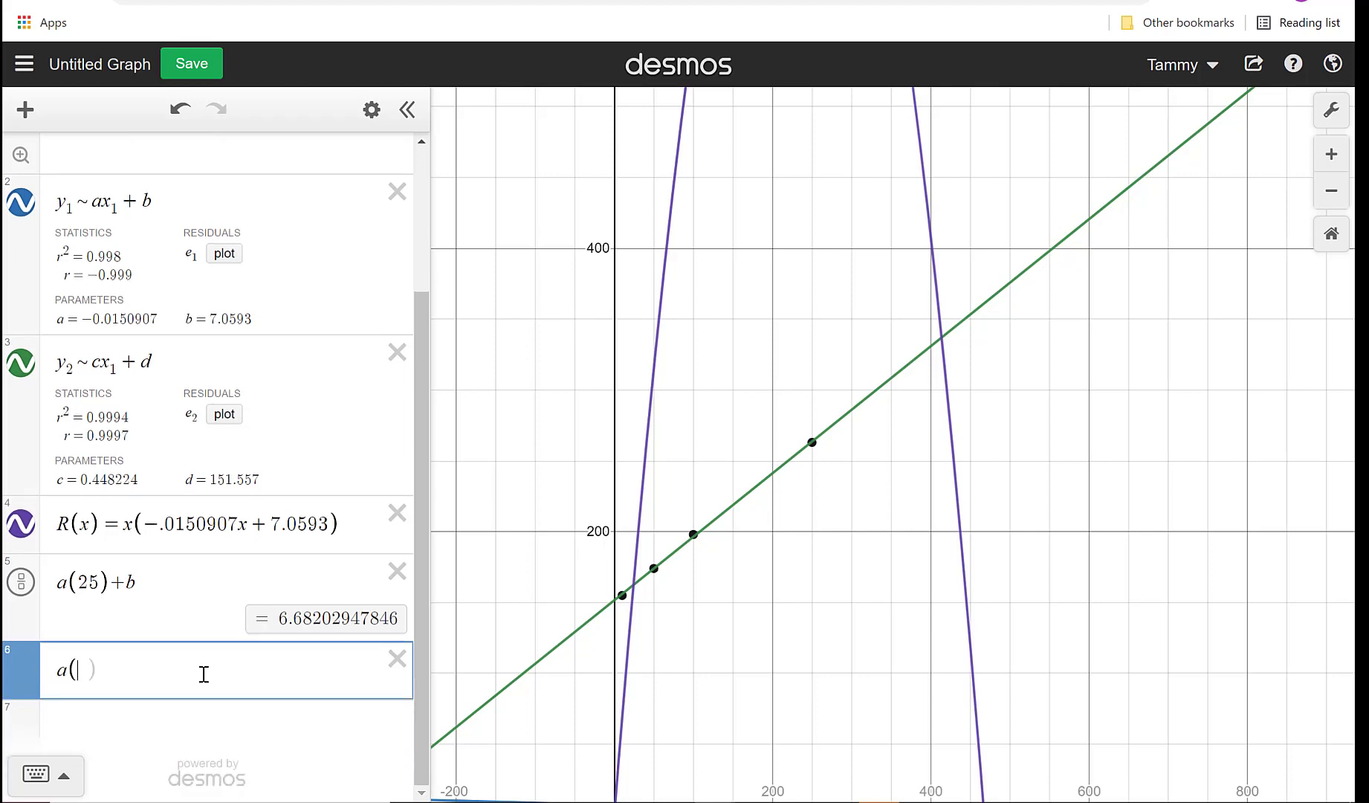
text(3)+b)
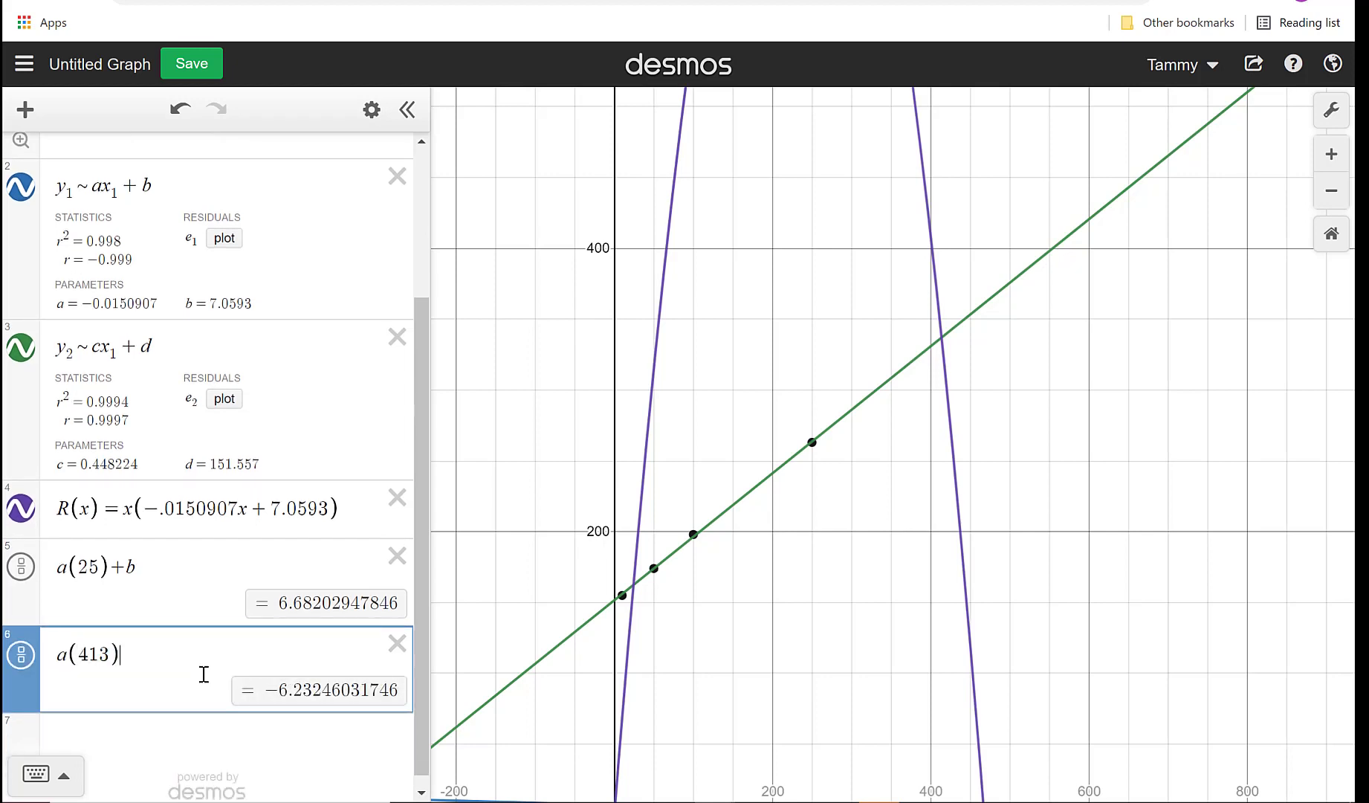